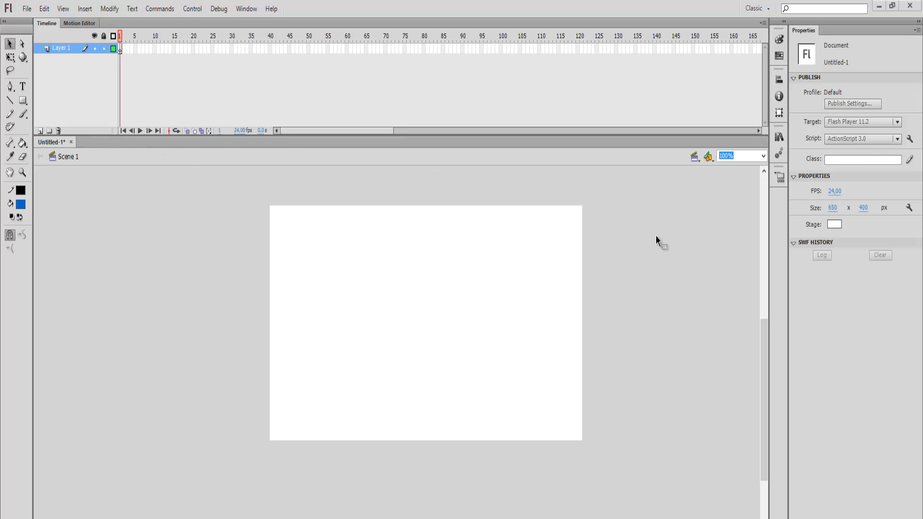
Set the stage height to 450 px in the document's size settings
left_click_drag(761, 393, 777, 377)
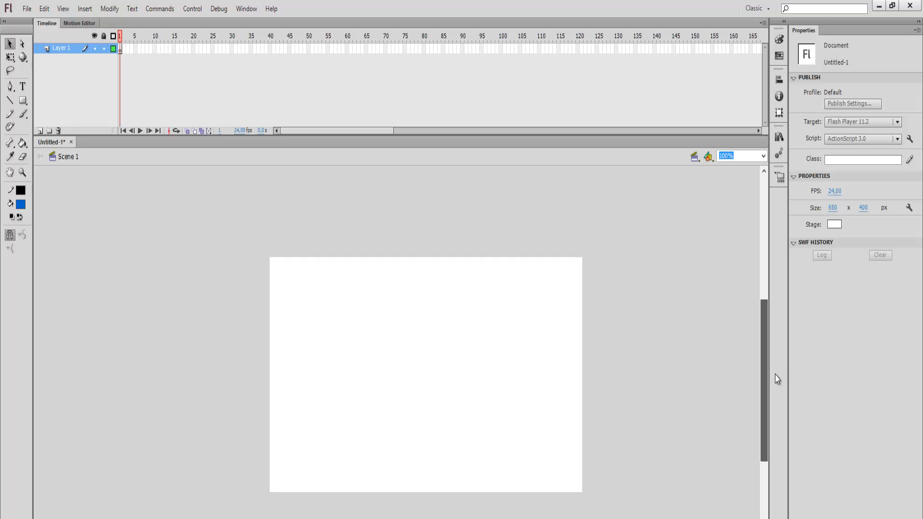
left_click(10, 46)
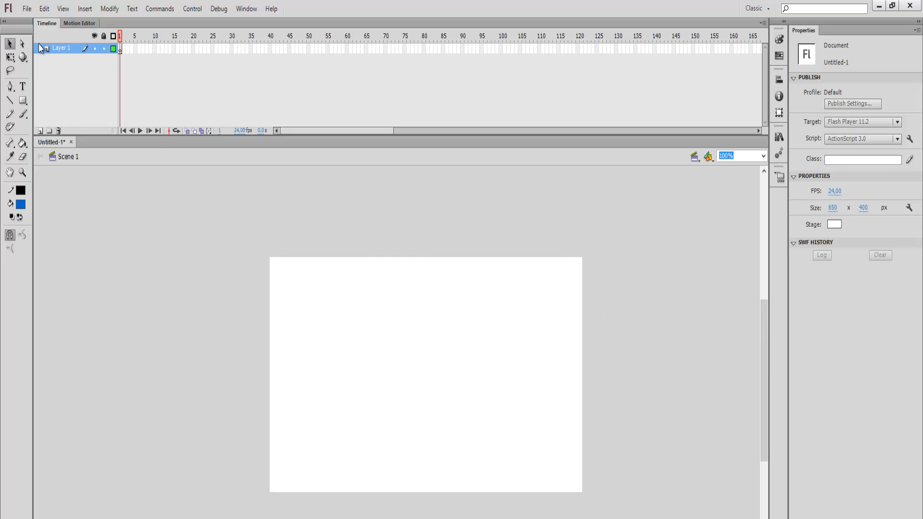
left_click(26, 8)
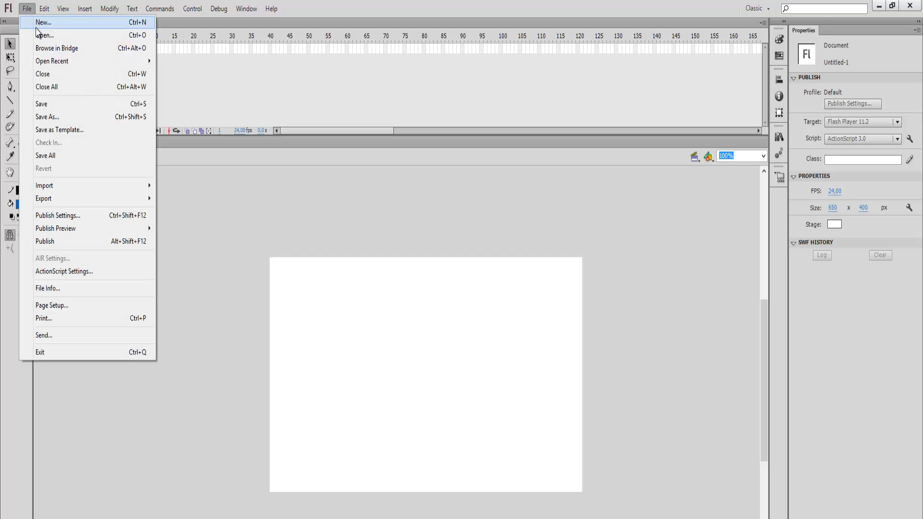
left_click(863, 208)
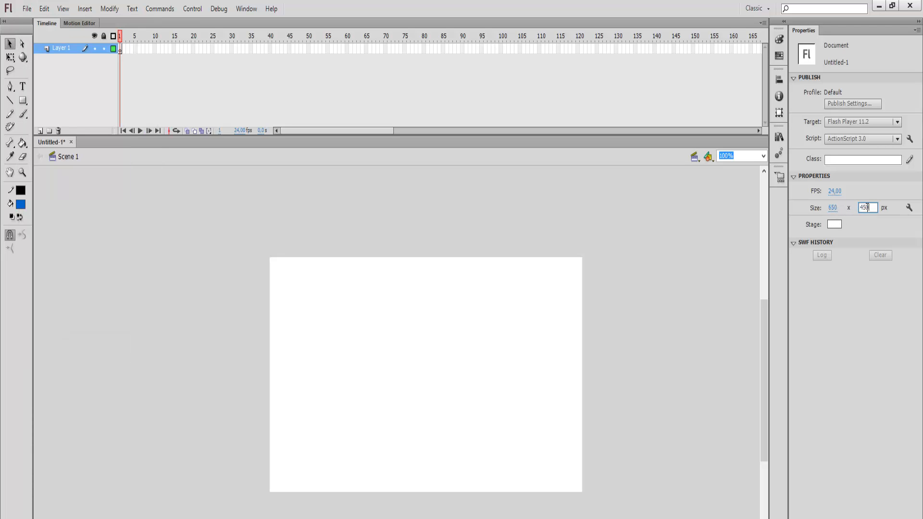
type("450")
key("Return")
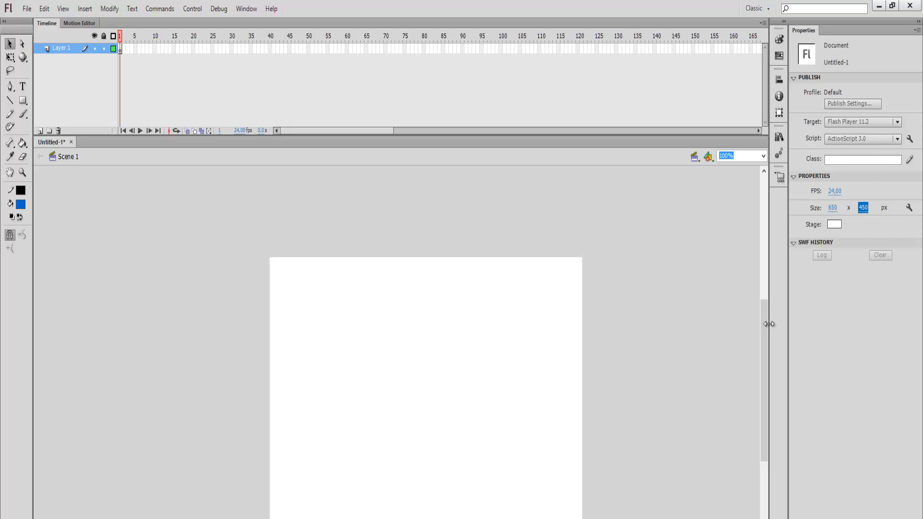
left_click_drag(763, 332, 763, 349)
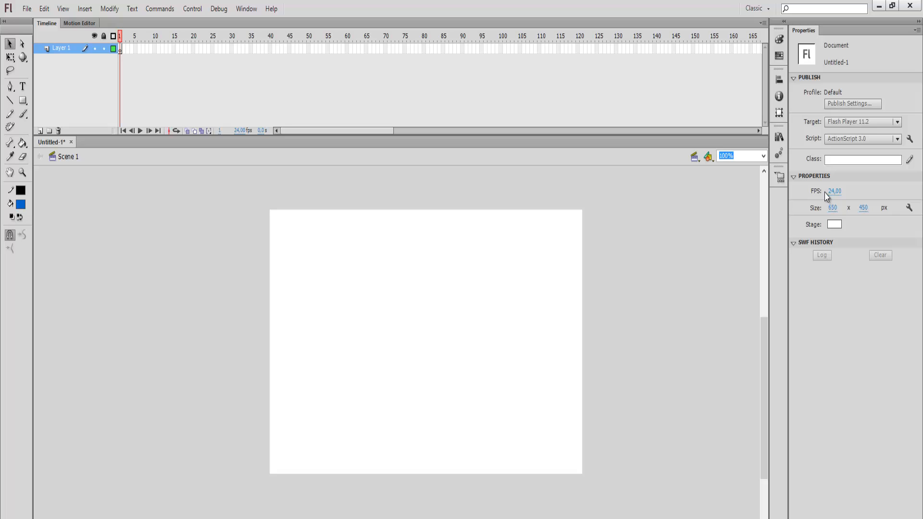
Draw a blue rectangle with a black outline, about 337 x 166 px, on frame 1 of Layer 1
left_click(120, 52)
left_click(124, 51)
left_click(120, 51)
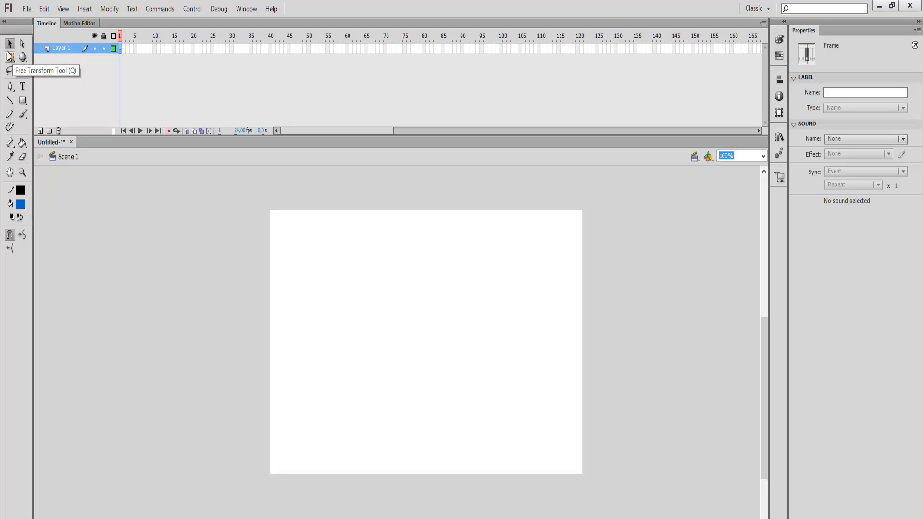
left_click(22, 101)
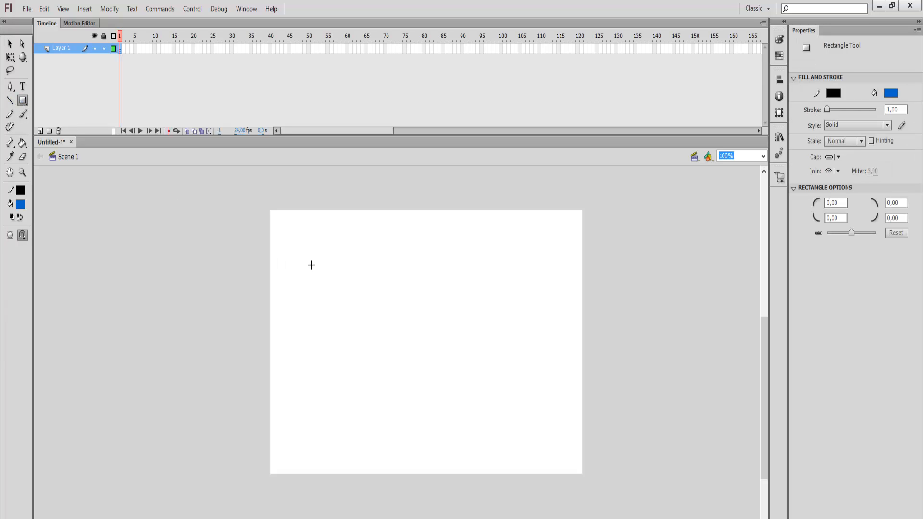
left_click_drag(343, 292, 485, 360)
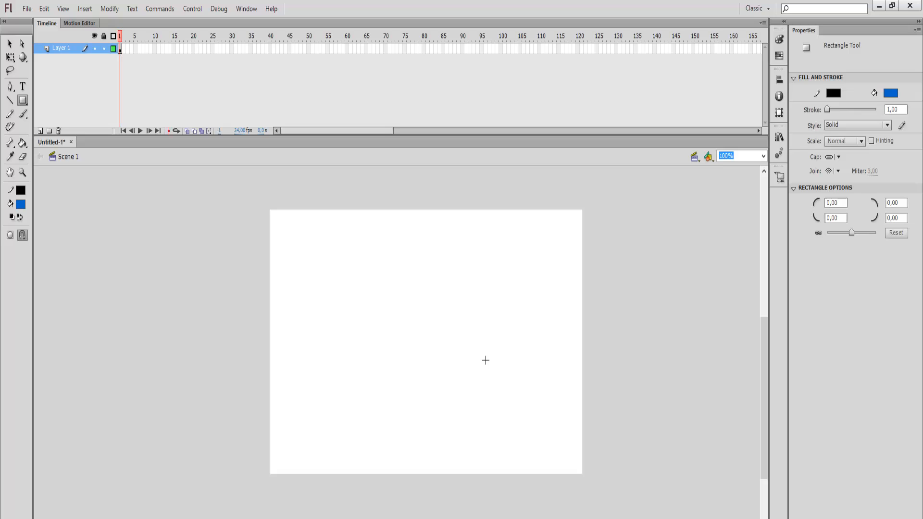
Move the rectangle's blue fill off its black outline toward the lower part of the stage
left_click(10, 44)
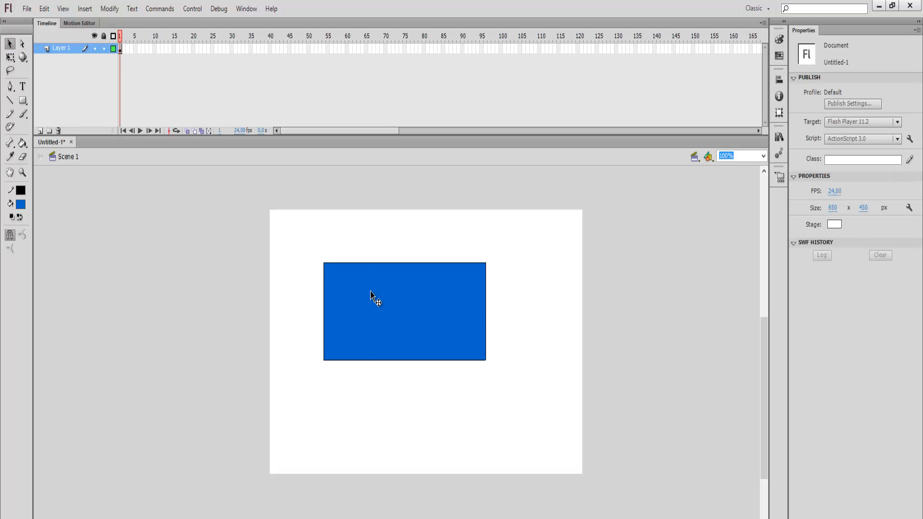
mouse_move(370, 296)
left_mouse_down()
mouse_move(373, 311)
mouse_move(423, 345)
left_mouse_up()
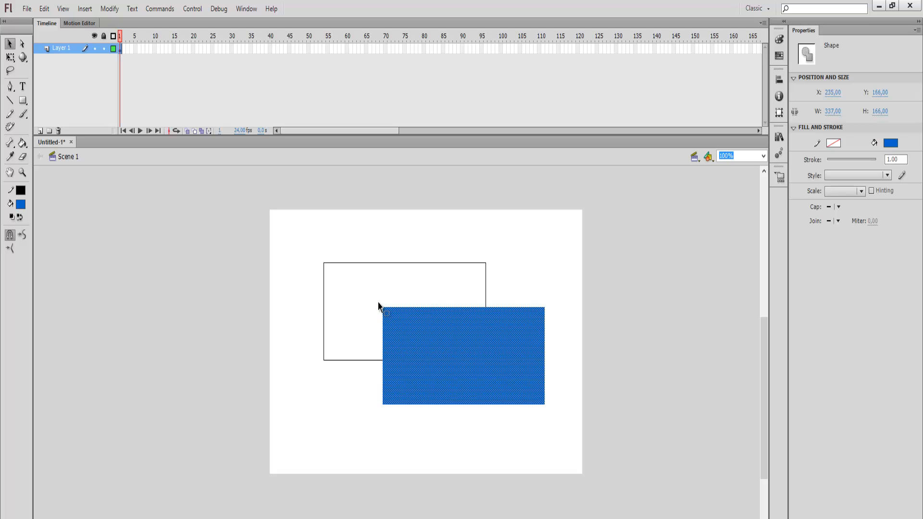
left_click_drag(301, 230, 508, 290)
left_click_drag(455, 361, 438, 431)
left_click_drag(462, 385, 441, 418)
Delete the leftover black outline and move the blue fill back near the middle of the stage
left_click_drag(506, 374, 248, 207)
key("Delete")
left_click_drag(440, 454, 418, 380)
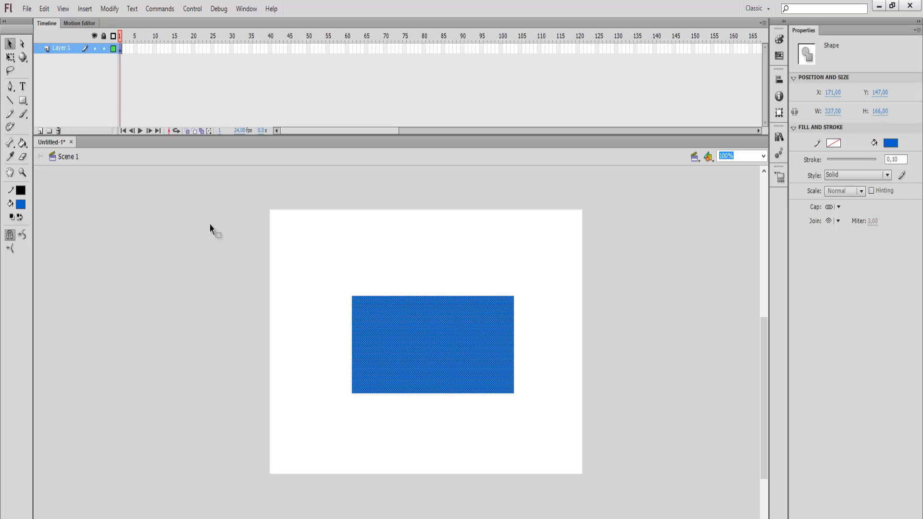
Pull the blue rectangle's corner points inward with the Subselection tool to form a small slanted quadrilateral
left_click(24, 47)
left_click_drag(353, 296, 347, 327)
key("ctrl+z")
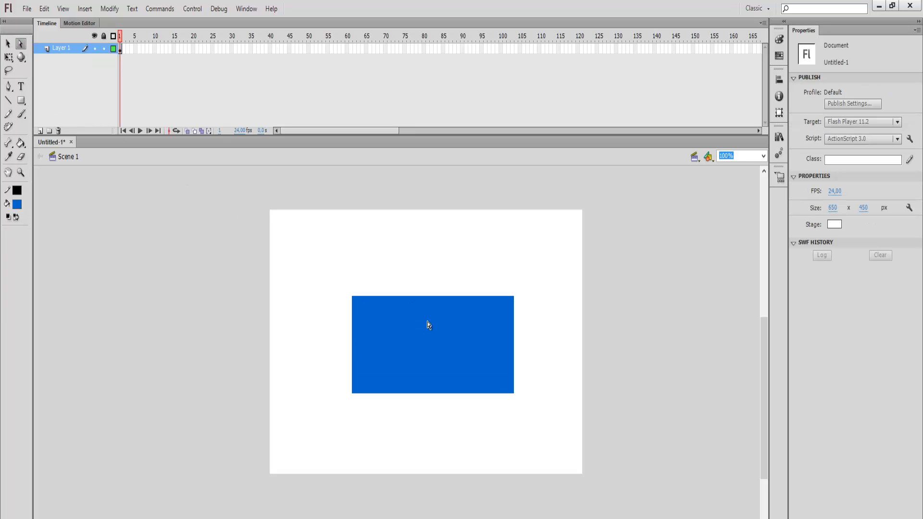
left_click_drag(352, 297, 357, 308)
left_click_drag(515, 394, 452, 355)
left_click_drag(354, 395, 436, 322)
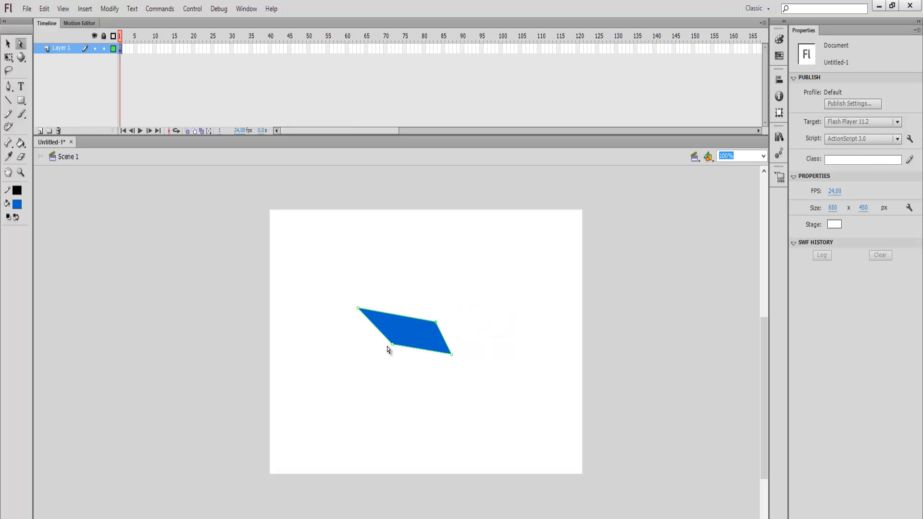
Move the quadrilateral's lower corner points outward and its upper-right point slightly up to form an irregular trapezoid
left_click_drag(395, 345, 352, 389)
key("ctrl+z")
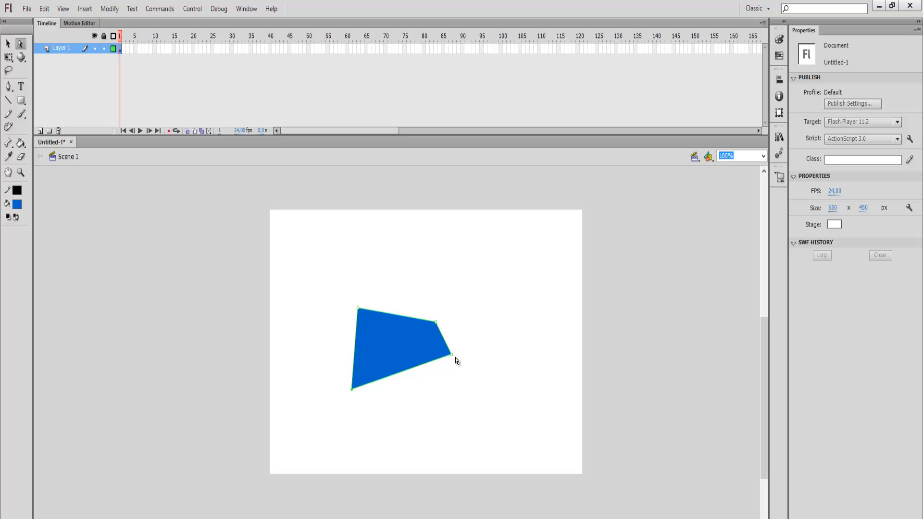
left_click_drag(455, 358, 477, 393)
left_click_drag(435, 322, 446, 316)
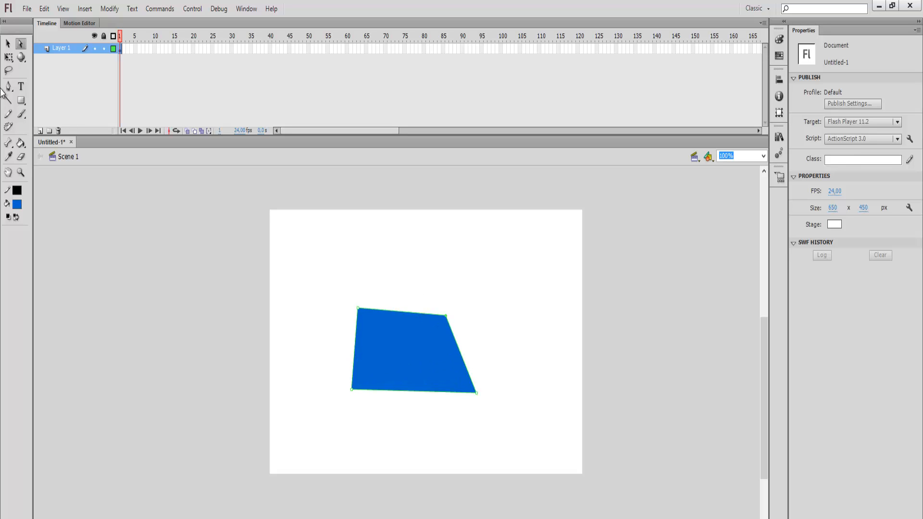
Enlarge and slightly rotate the blue trapezoid with the Free Transform tool until it measures about 292 x 167 px
left_click(10, 64)
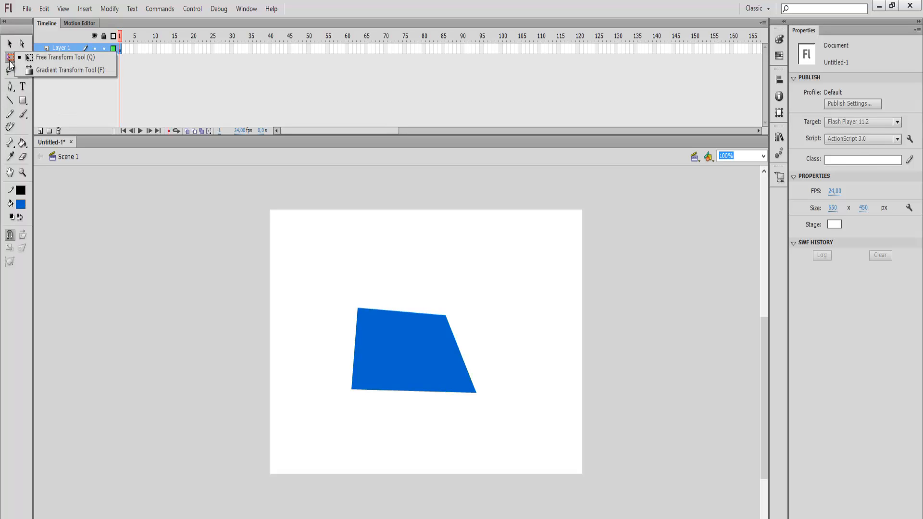
left_click(9, 62)
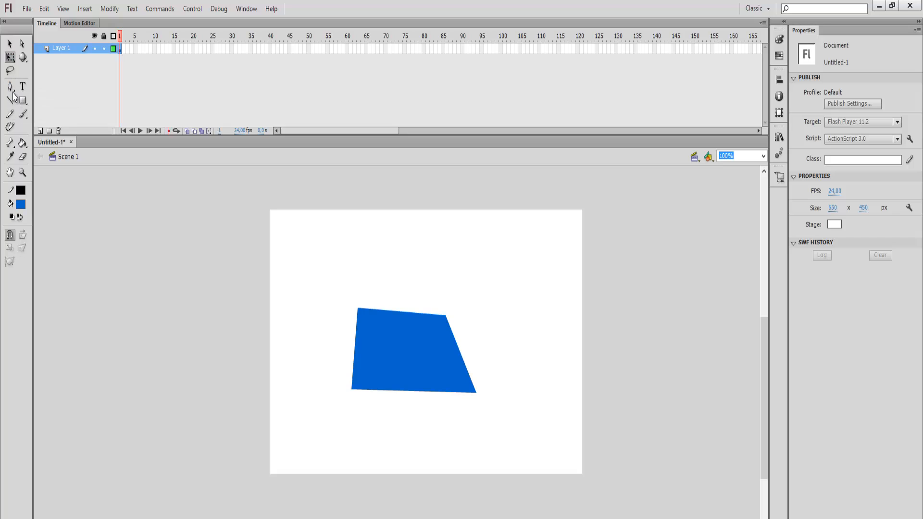
left_click(12, 63)
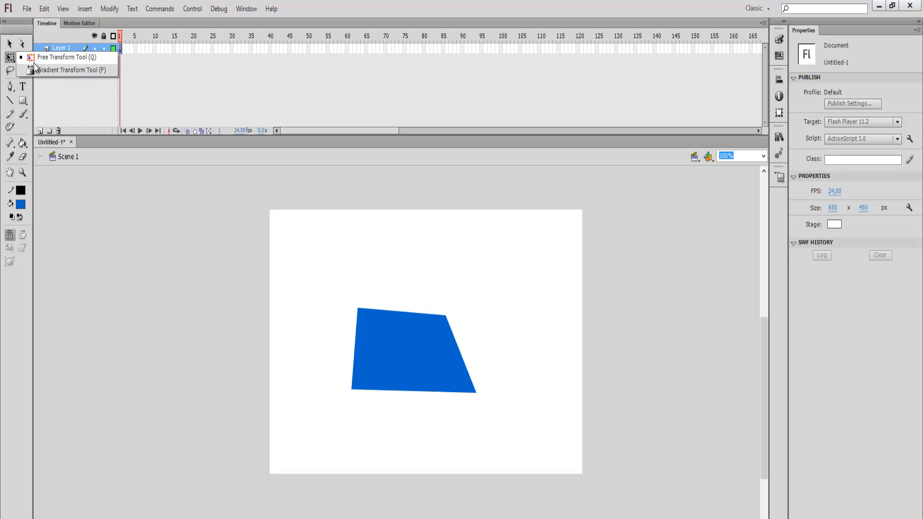
left_click(34, 63)
left_click(371, 324)
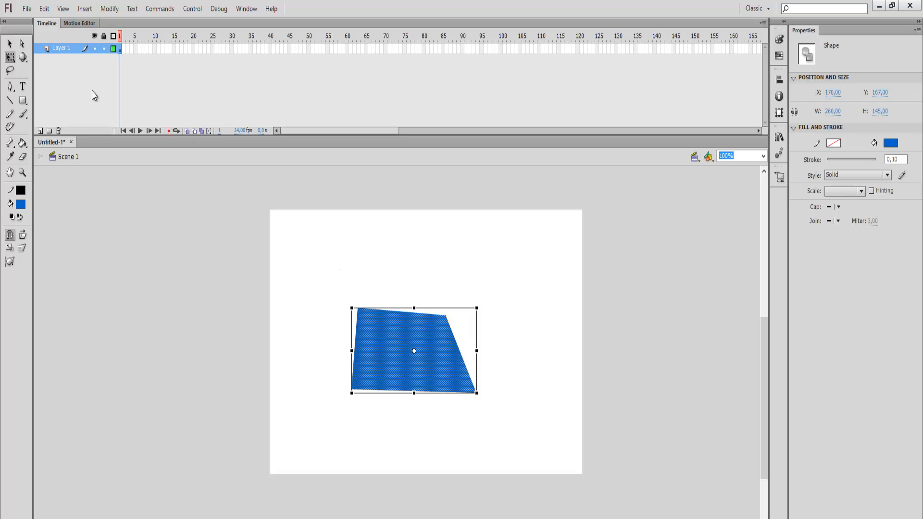
left_click_drag(475, 306, 474, 266)
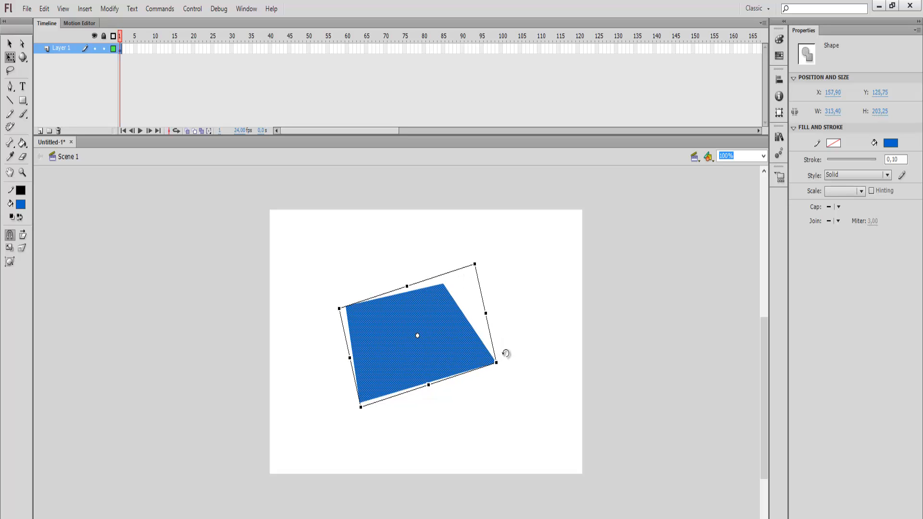
left_click_drag(530, 429, 537, 399)
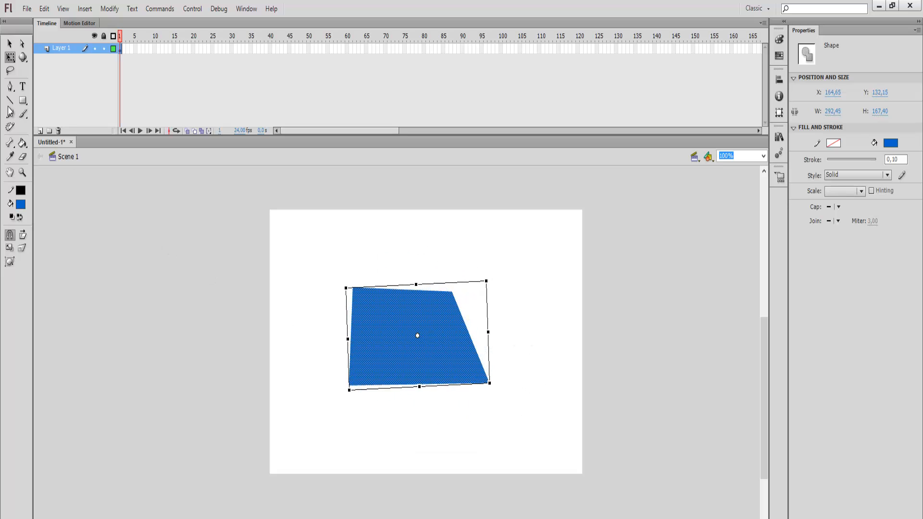
Try the Gradient Transform tool and the 3D Rotation tool on the blue trapezoid
left_click(11, 62)
left_click(46, 72)
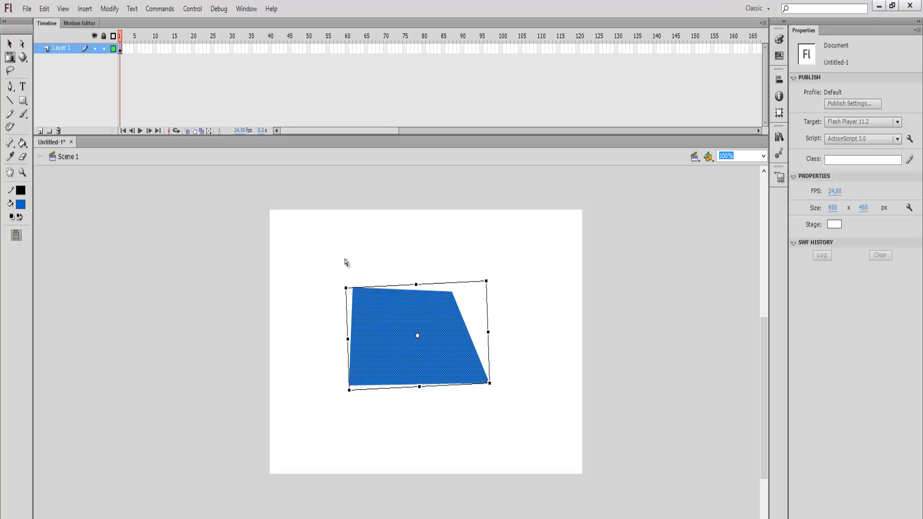
left_click(9, 60)
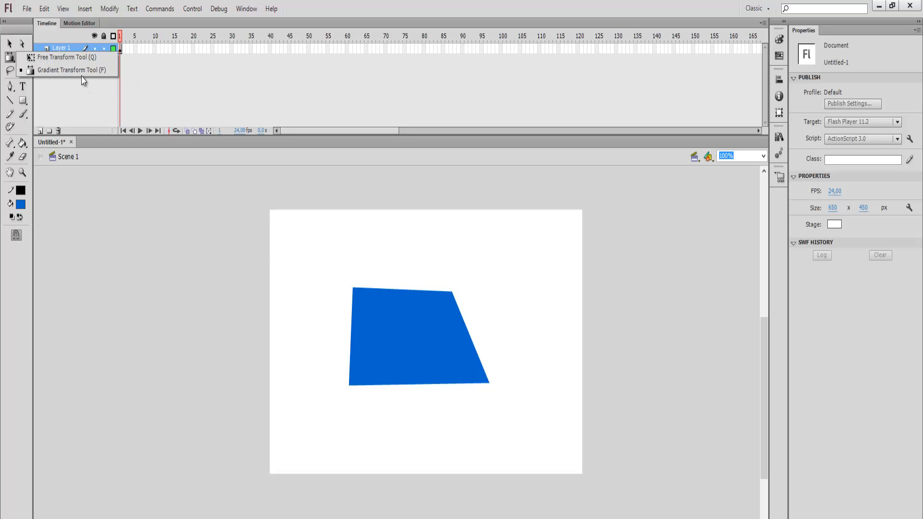
left_click(63, 57)
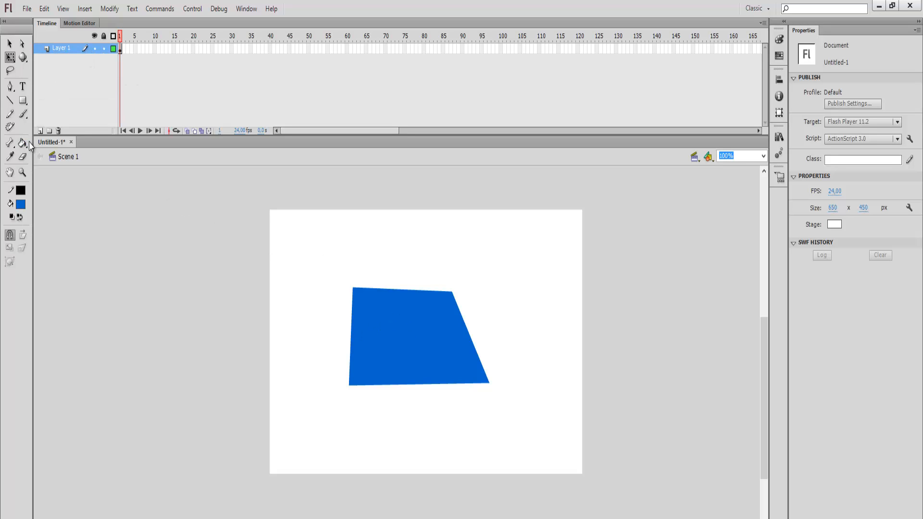
left_click(22, 58)
left_click(354, 342)
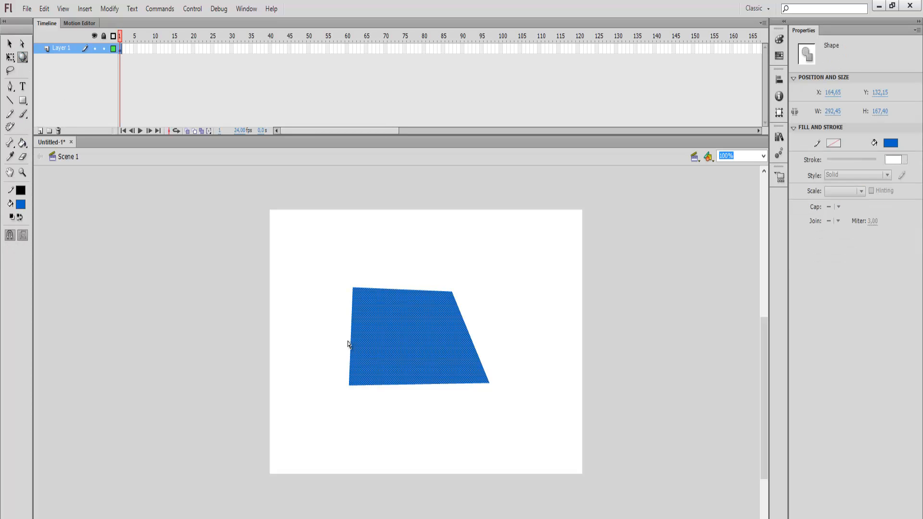
left_click(22, 58)
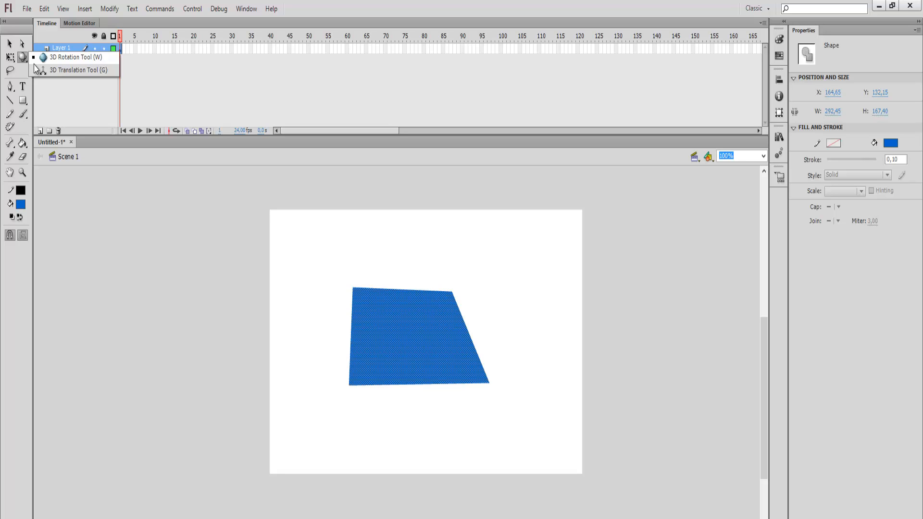
Select a freehand rounded area, about 221 x 162 px, inside the blue trapezoid with the Lasso tool
left_click(10, 71)
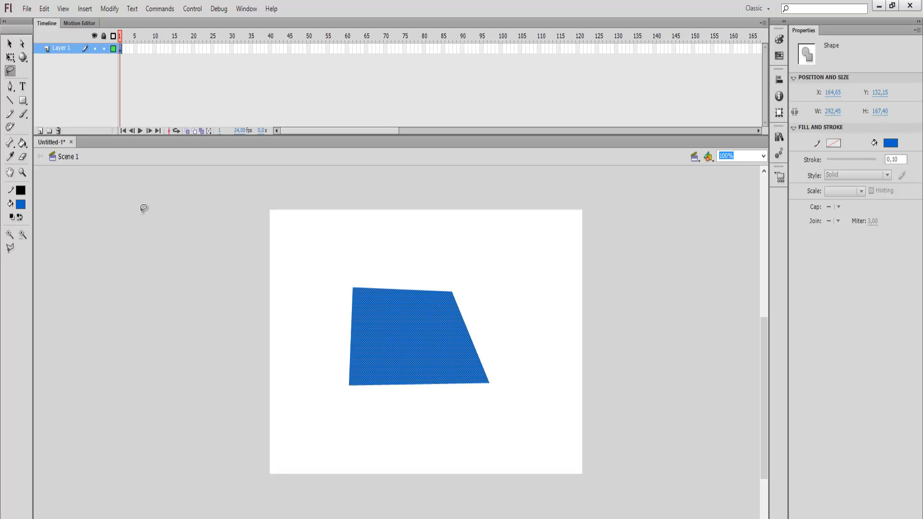
left_click(227, 241)
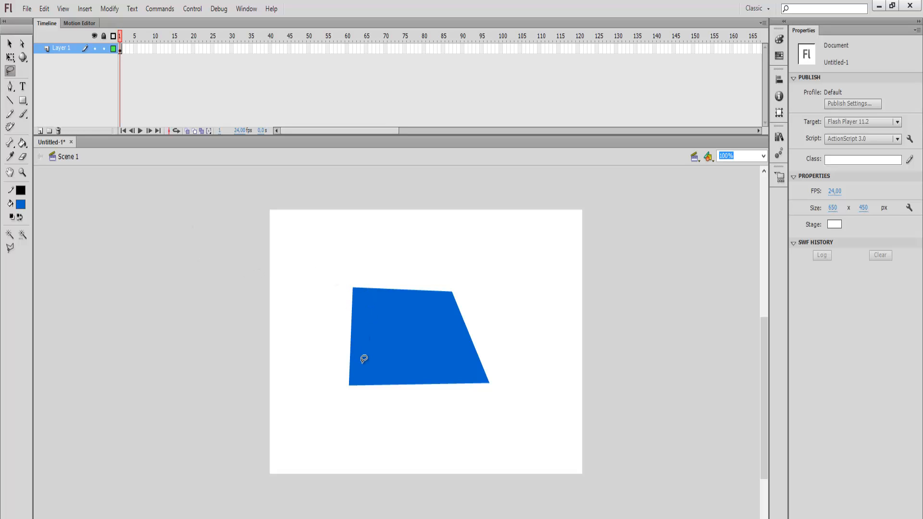
mouse_move(364, 359)
left_mouse_down()
mouse_move(410, 289)
mouse_move(458, 314)
mouse_move(464, 343)
mouse_move(423, 387)
mouse_move(365, 365)
left_mouse_up()
left_click_drag(364, 356, 364, 357)
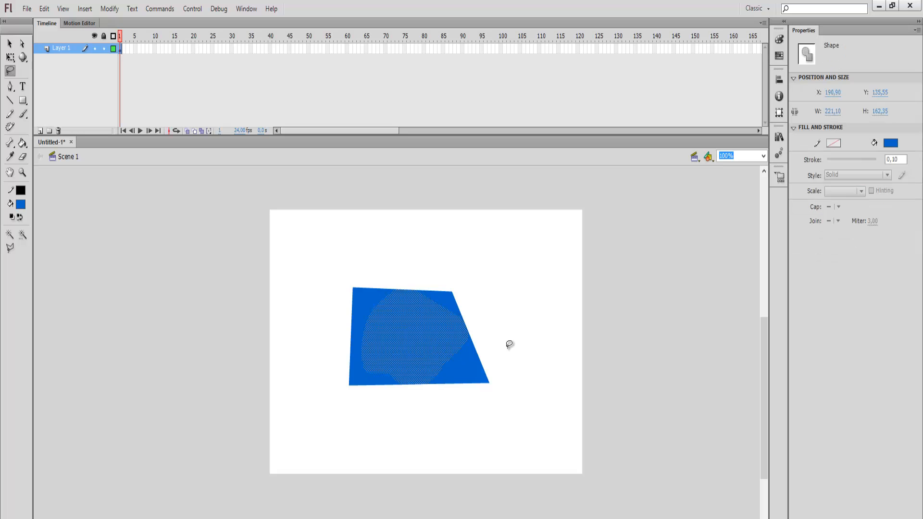
mouse_move(428, 340)
left_mouse_down()
mouse_move(413, 403)
mouse_move(441, 340)
mouse_move(489, 343)
left_mouse_up()
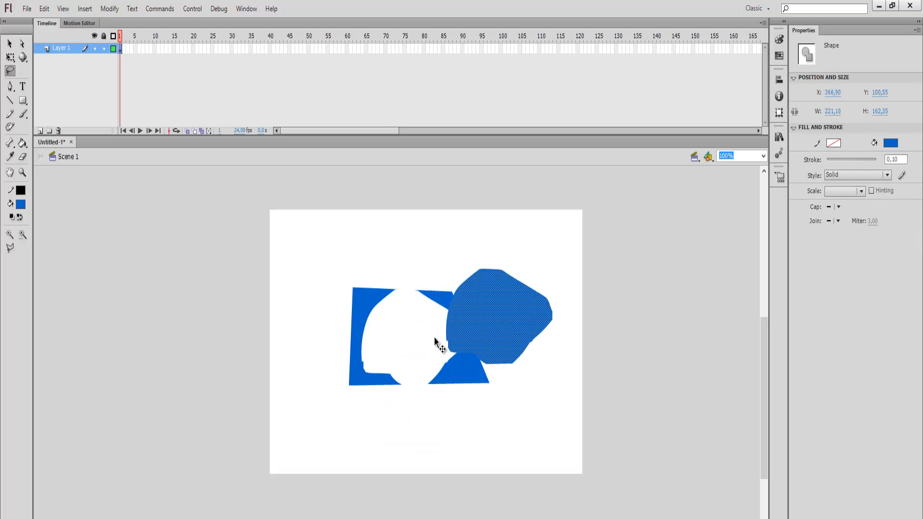
key("ctrl+z")
left_click_drag(427, 315, 443, 223)
key("ctrl+z")
Move the lassoed rounded piece up so it overlaps the trapezoid's upper edge, and deselect it
left_click_drag(454, 338, 434, 271)
left_click(271, 241)
Lasso the trapezoid's lower corner pieces, moving the lower-left one down and the lower-right one out to the right
left_click(10, 57)
left_click(10, 71)
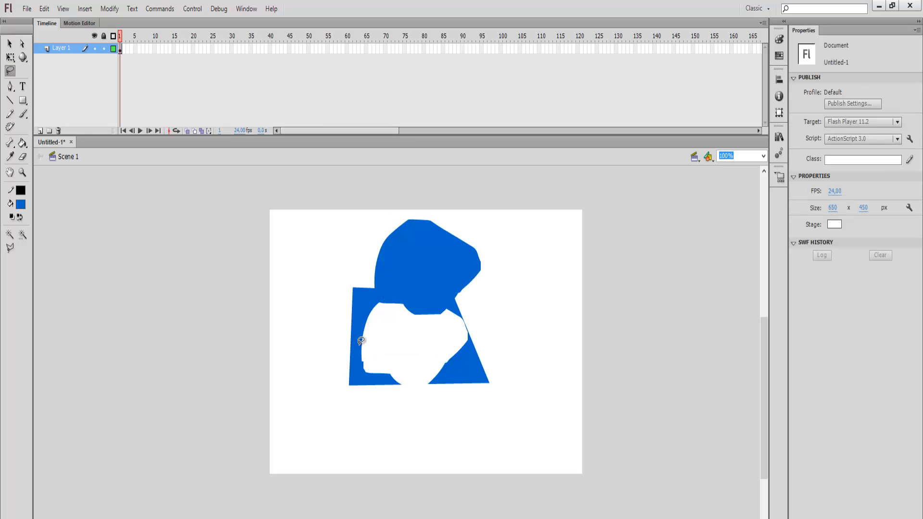
mouse_move(341, 330)
left_mouse_down()
mouse_move(408, 389)
mouse_move(337, 375)
mouse_move(379, 349)
mouse_move(387, 435)
left_mouse_up()
left_click(430, 397)
mouse_move(427, 388)
left_mouse_down()
mouse_move(500, 377)
mouse_move(420, 392)
mouse_move(549, 353)
left_mouse_up()
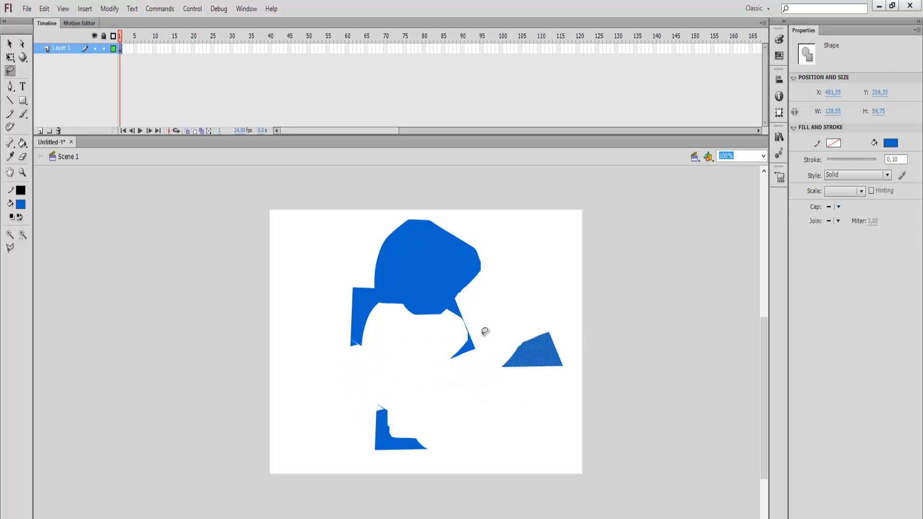
Lasso the remaining upper-left piece and move it down toward the stage's left edge, finishing with the Selection tool active
left_click(484, 332)
mouse_move(329, 324)
left_mouse_down()
mouse_move(397, 323)
mouse_move(401, 293)
mouse_move(338, 305)
mouse_move(324, 375)
left_mouse_up()
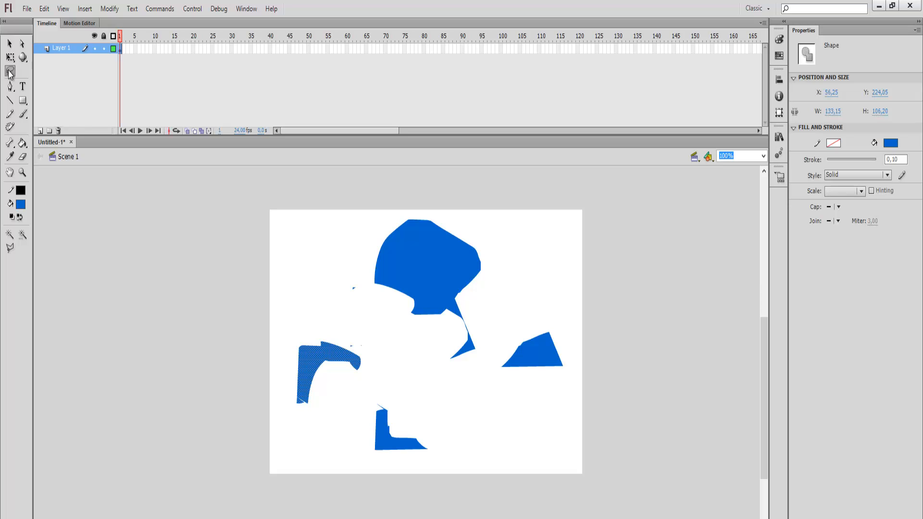
left_click(9, 45)
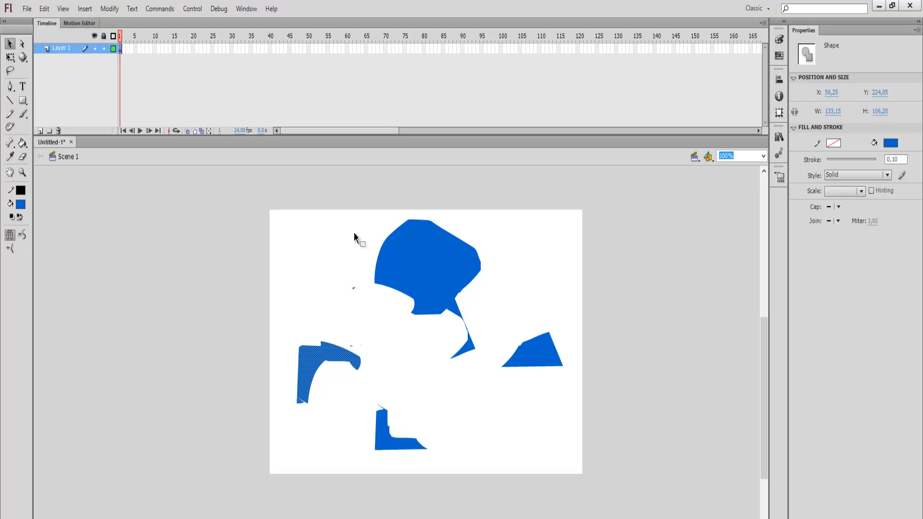
Select all the blue pieces on the stage and delete them
left_click_drag(256, 198, 591, 454)
key("Delete")
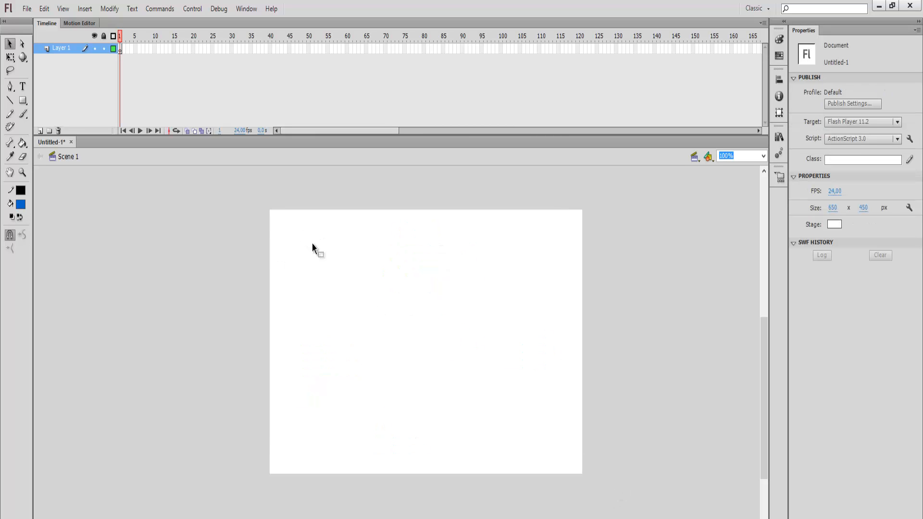
Draw a closed rounded outline with four anchor points on the stage's left half using the Pen tool
left_click(9, 88)
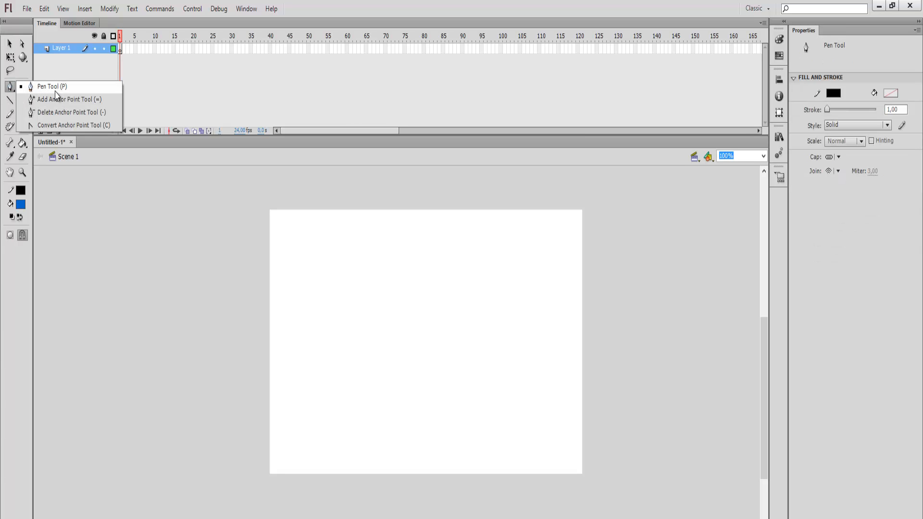
left_click(54, 89)
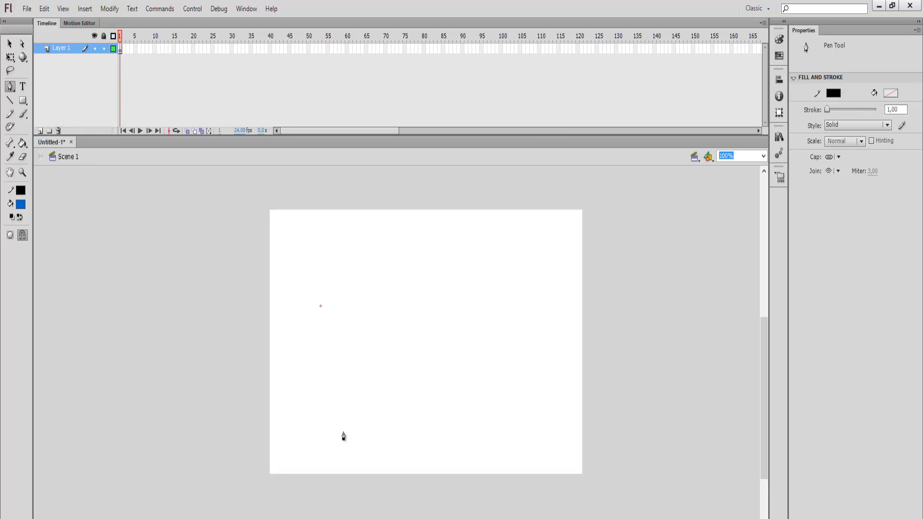
left_click_drag(450, 333, 461, 355)
left_click_drag(490, 385, 482, 407)
left_click_drag(356, 435, 312, 407)
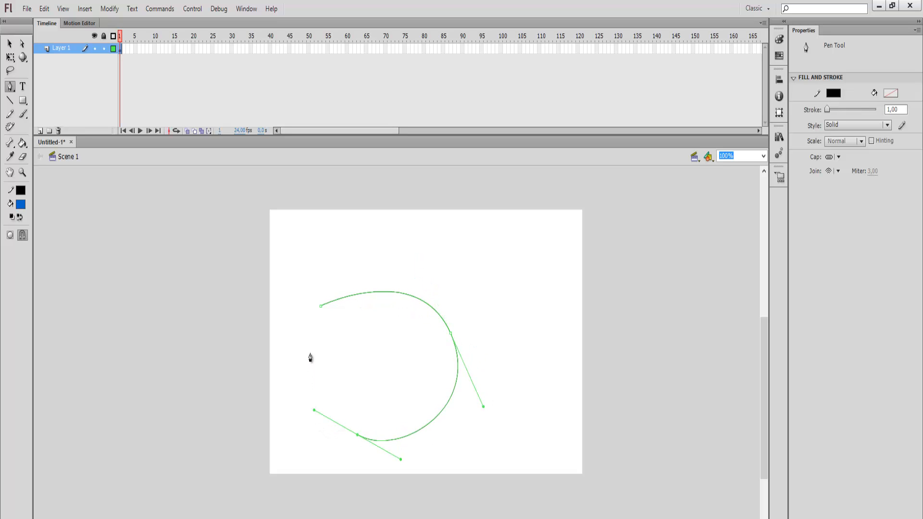
left_click_drag(311, 338, 321, 314)
left_click(322, 307)
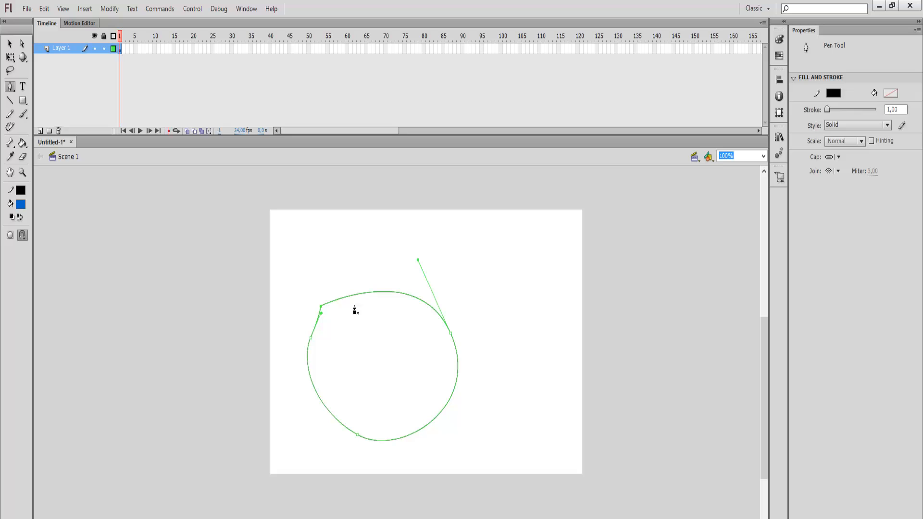
Reshape the outline with the Subselection tool, moving its left and bottom anchor points and adjusting the bottom and right curve handles
left_click(21, 43)
left_click_drag(322, 313, 361, 463)
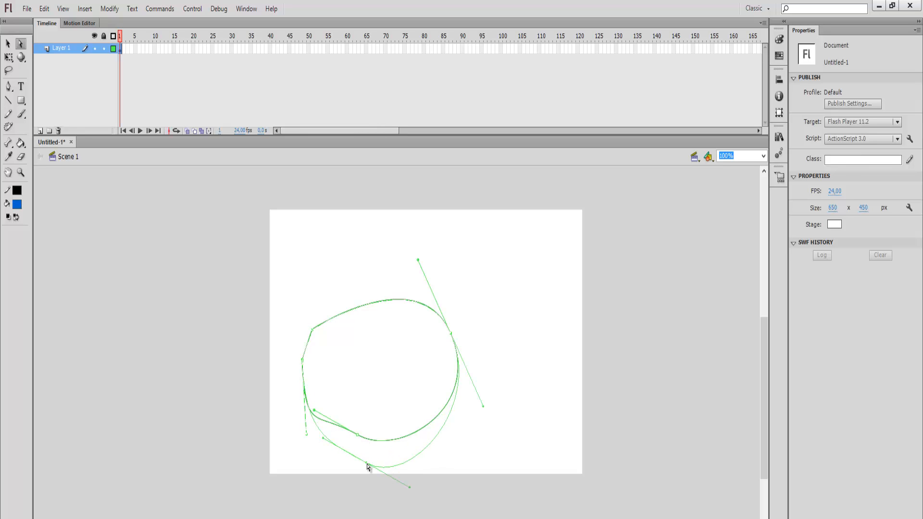
left_click(402, 496)
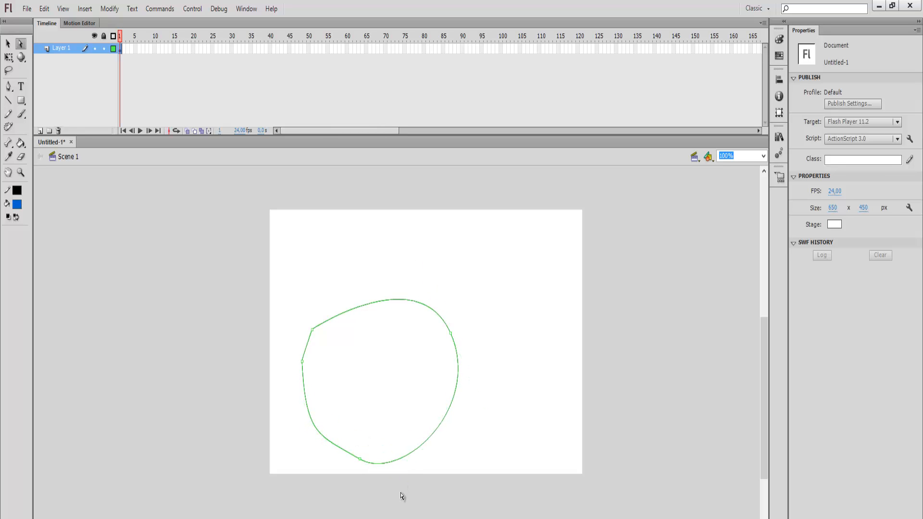
left_click(361, 460)
left_click_drag(403, 483, 384, 465)
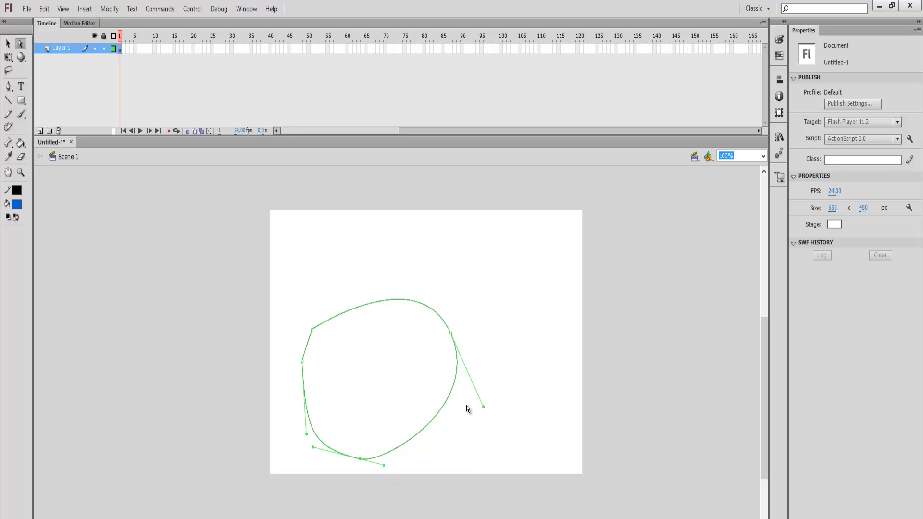
left_click_drag(482, 408, 483, 447)
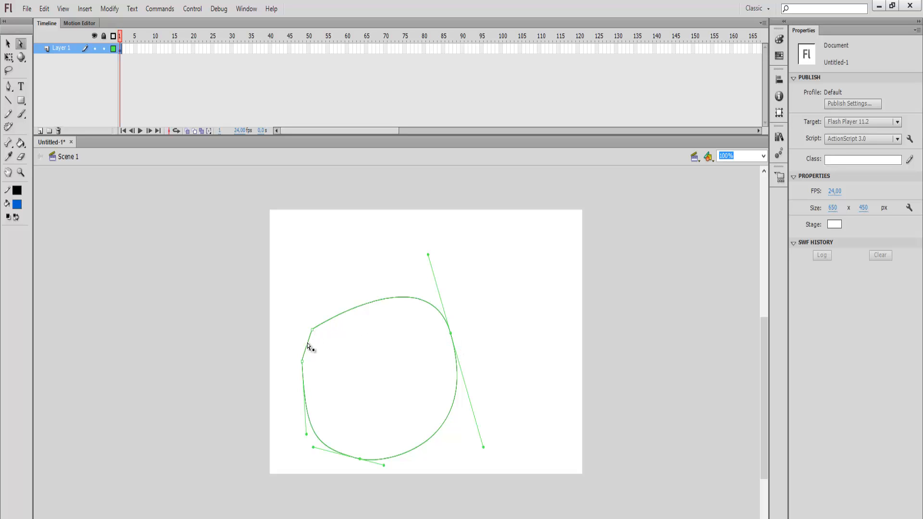
mouse_move(306, 343)
left_mouse_down()
mouse_move(364, 322)
mouse_move(381, 307)
mouse_move(378, 297)
mouse_move(352, 313)
left_mouse_up()
Bulge the outline's top and upper-left edges outward with the Selection tool and shorten the straight segment at its left corner
left_click(7, 45)
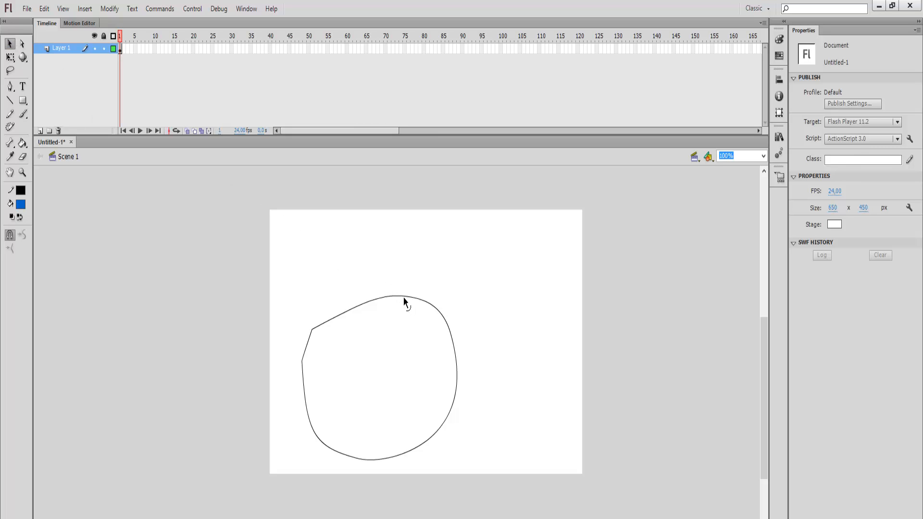
left_click_drag(403, 297, 405, 289)
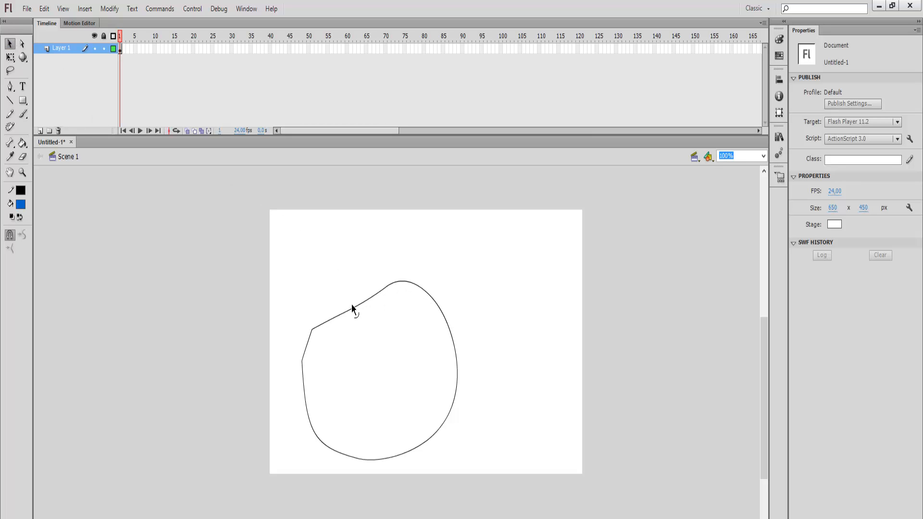
left_click_drag(354, 309, 345, 299)
left_click_drag(312, 329, 302, 353)
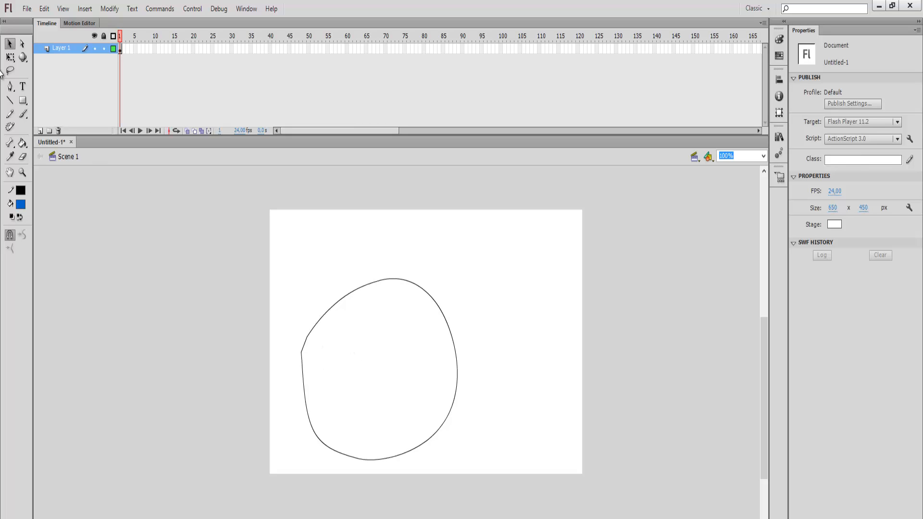
Select the whole outline with the Free Transform tool and move it right and slightly up toward the stage's centre
left_click(10, 58)
double_click(455, 393)
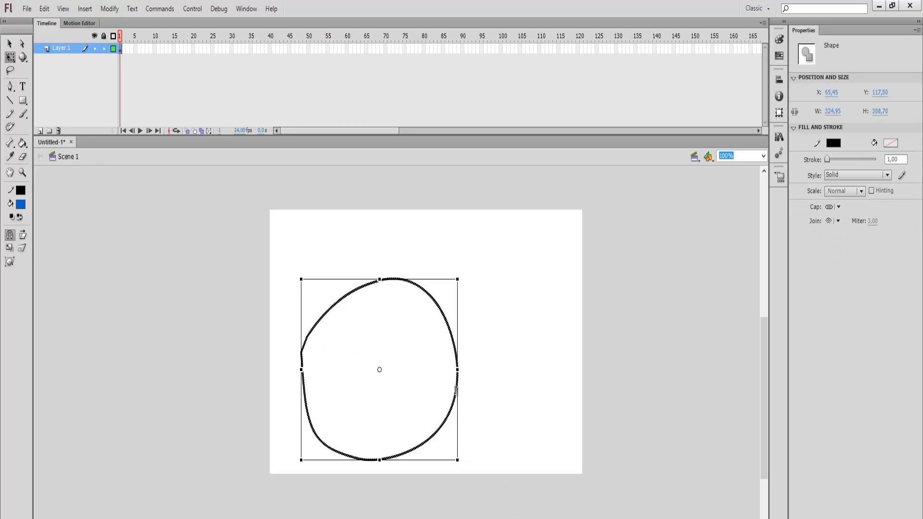
key("ctrl+z")
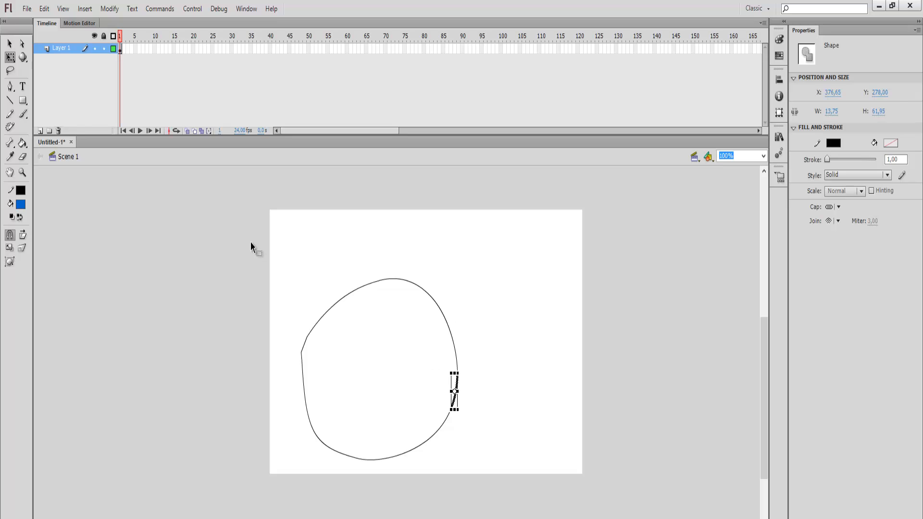
left_click(251, 244)
double_click(305, 339)
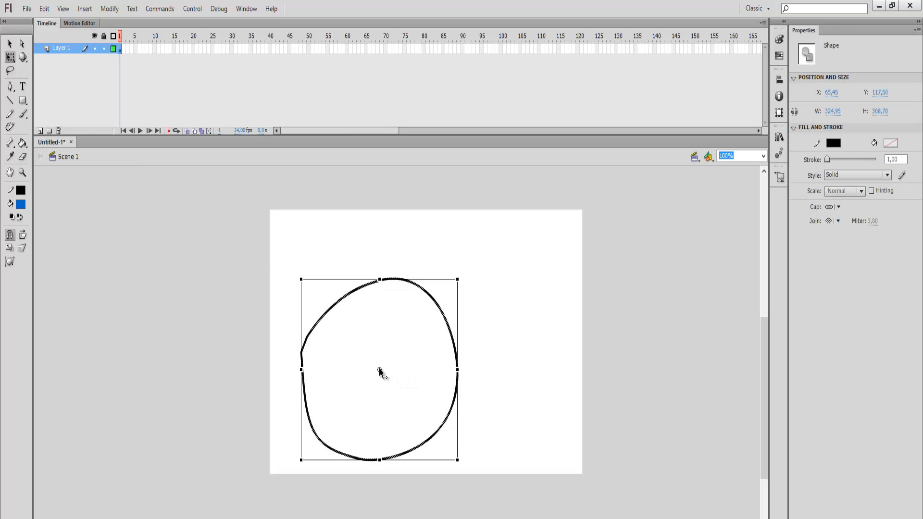
left_click_drag(322, 331, 368, 336)
Draw a closed egg-shaped eye, about 104 x 140 px, inside the left part of the face outline with the Pen tool
left_click(10, 86)
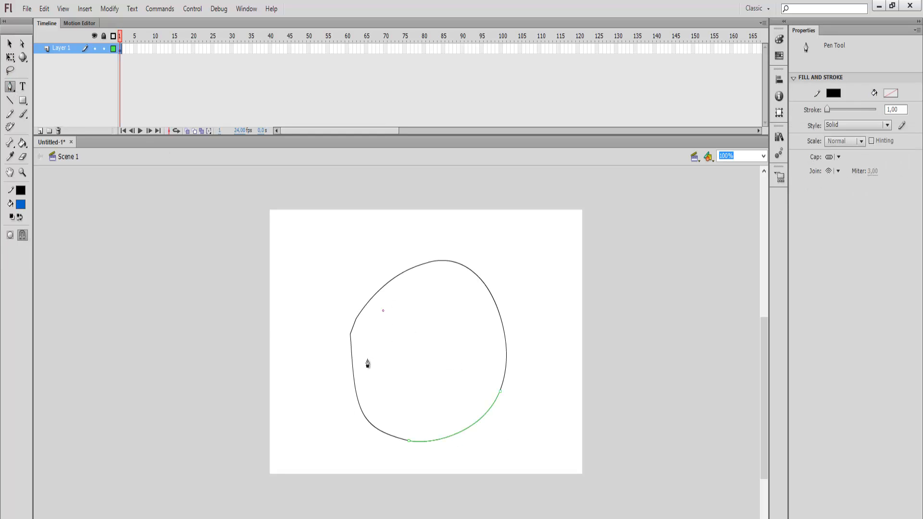
left_click_drag(388, 386, 421, 386)
left_click_drag(409, 315, 409, 311)
left_click(383, 311)
Try to duplicate the eye outline by copying and pasting it, then move the pasted copy back over the original
left_click(10, 43)
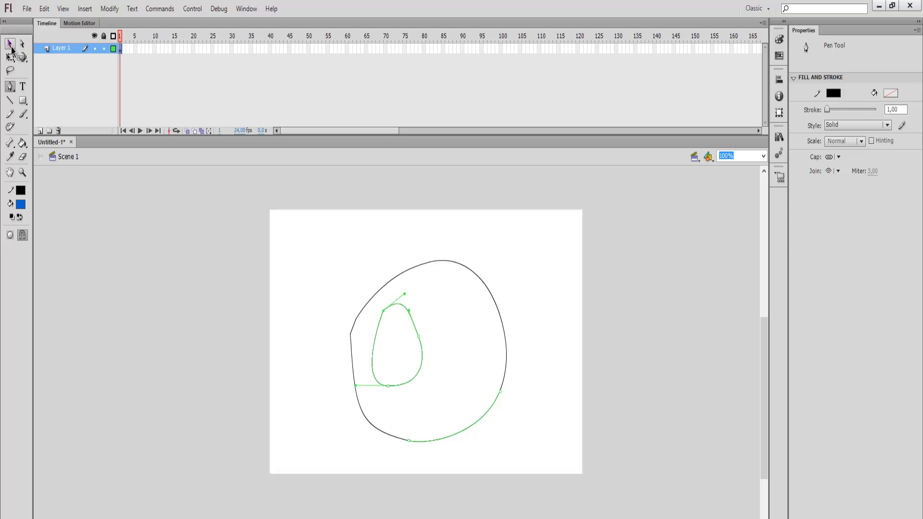
left_click(412, 380)
key("ctrl+c")
key("ctrl+v")
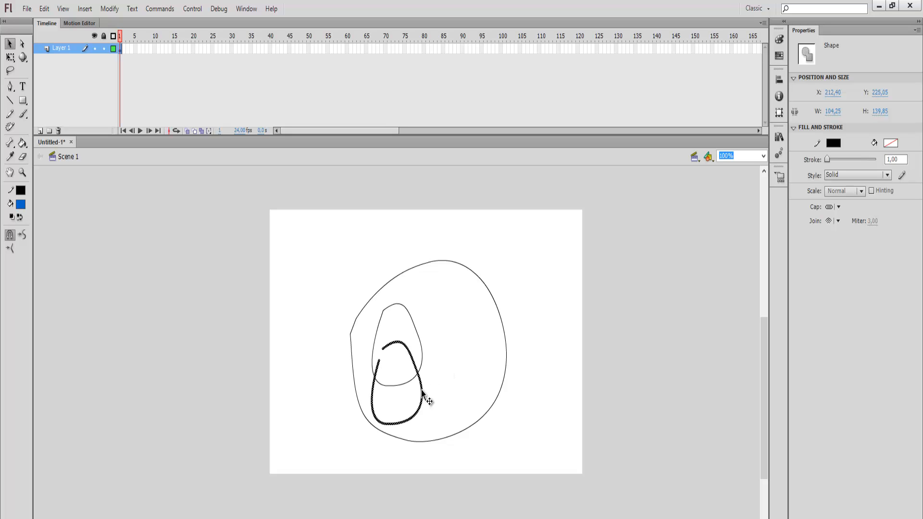
left_click_drag(423, 396, 423, 358)
left_click(420, 318)
left_click_drag(432, 296, 373, 403)
left_click(435, 402)
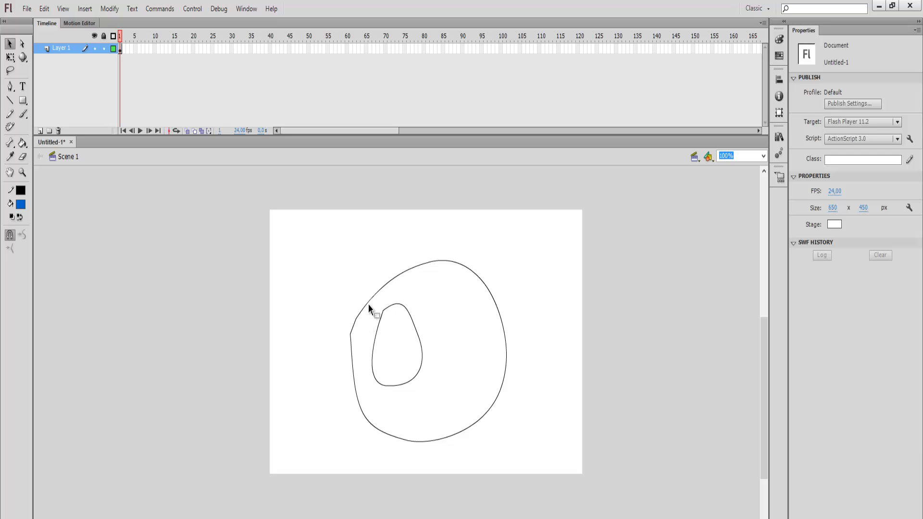
Select the complete eye outline, paste a copy, place it slightly higher in the face's right half as the second eye, and deselect it
left_click_drag(369, 308, 372, 308)
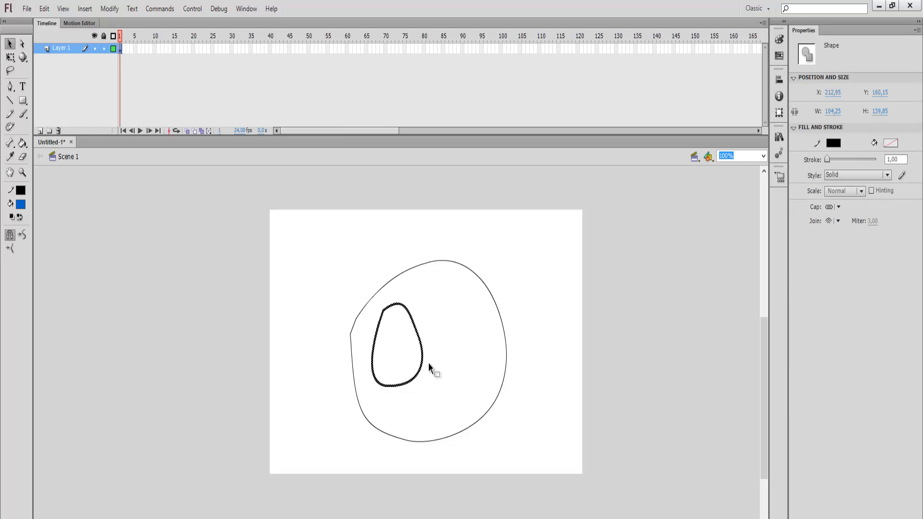
key("ctrl+v")
left_click_drag(421, 383, 480, 338)
left_click(562, 379)
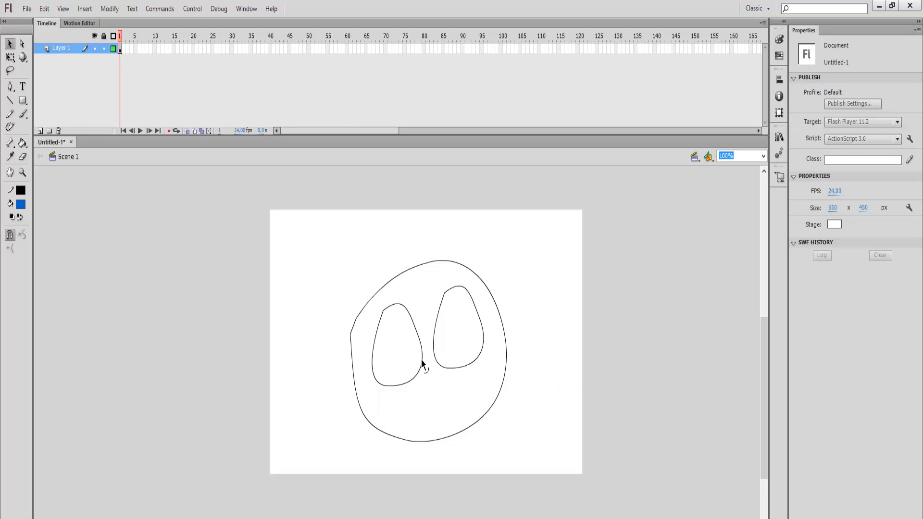
left_click(422, 366)
left_click(146, 253)
Draw a small closed mouth shape, pointed at its right end, below the eyes with the Pen tool
left_click_drag(10, 87, 50, 93)
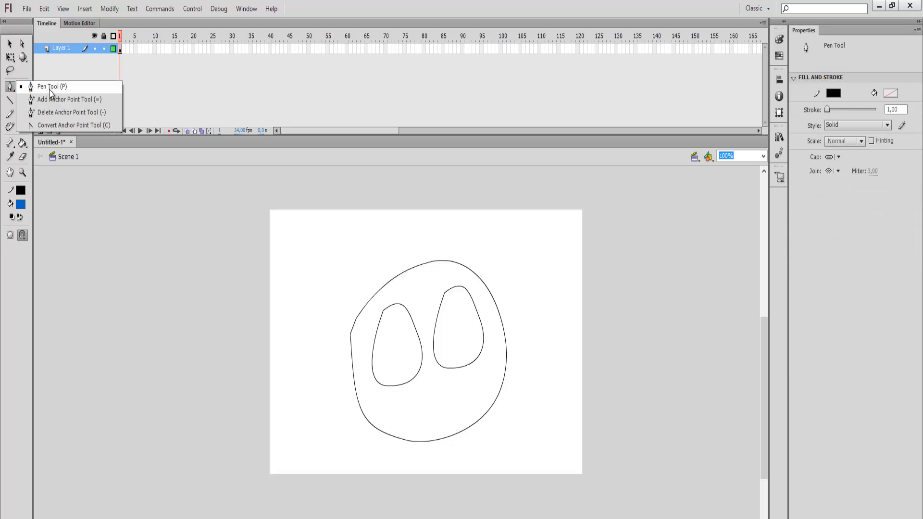
left_click(91, 86)
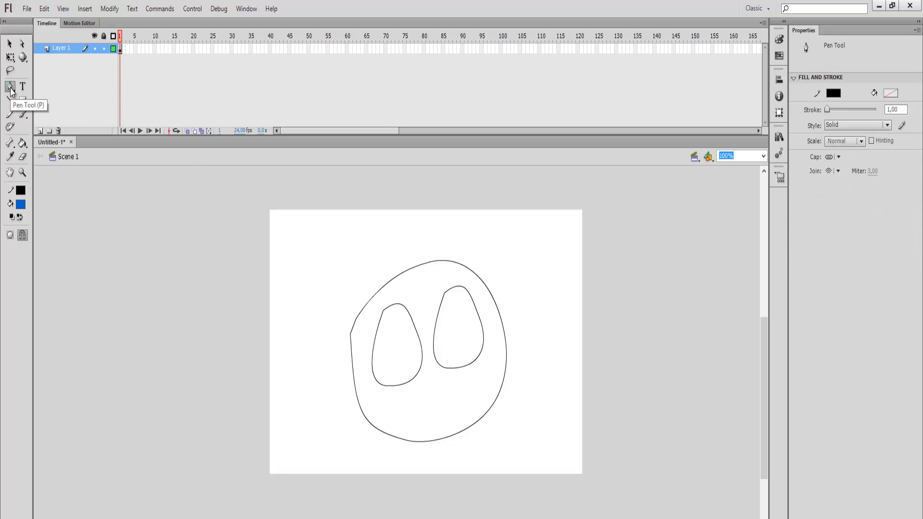
left_click_drag(447, 410, 444, 386)
left_click(426, 397)
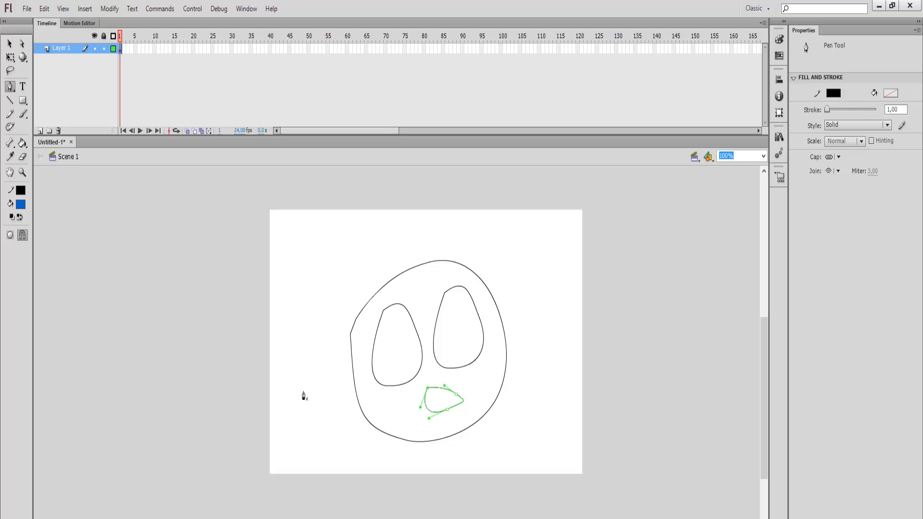
Bend the mouth's upper-right edge slightly inward with the Selection tool
left_click(10, 44)
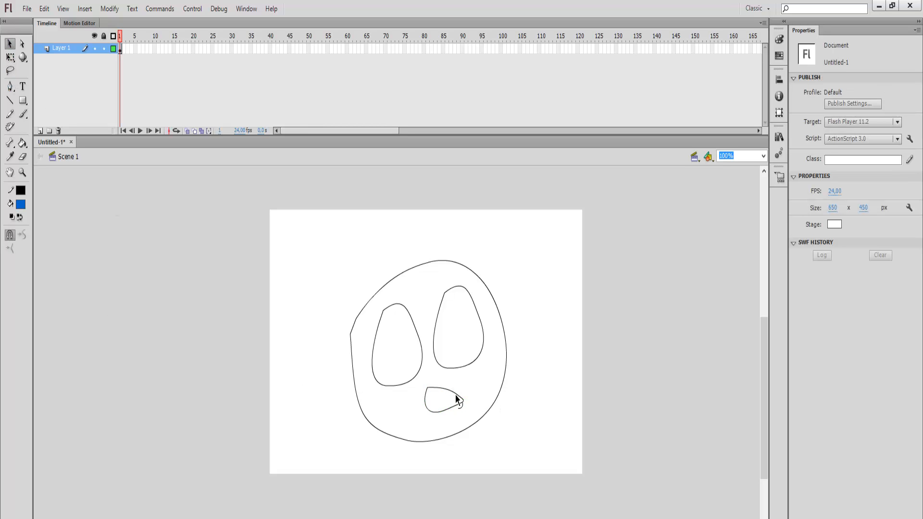
left_click_drag(455, 394, 452, 399)
key("ctrl+a")
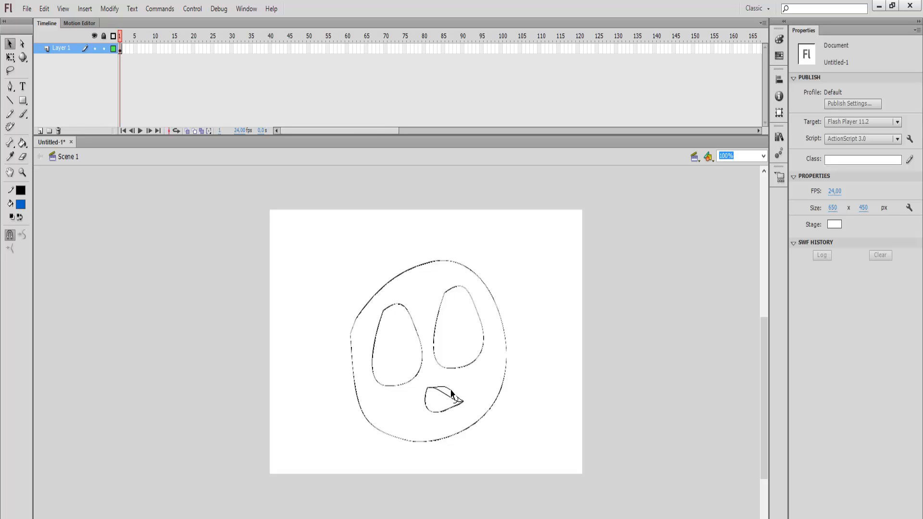
left_click(313, 412)
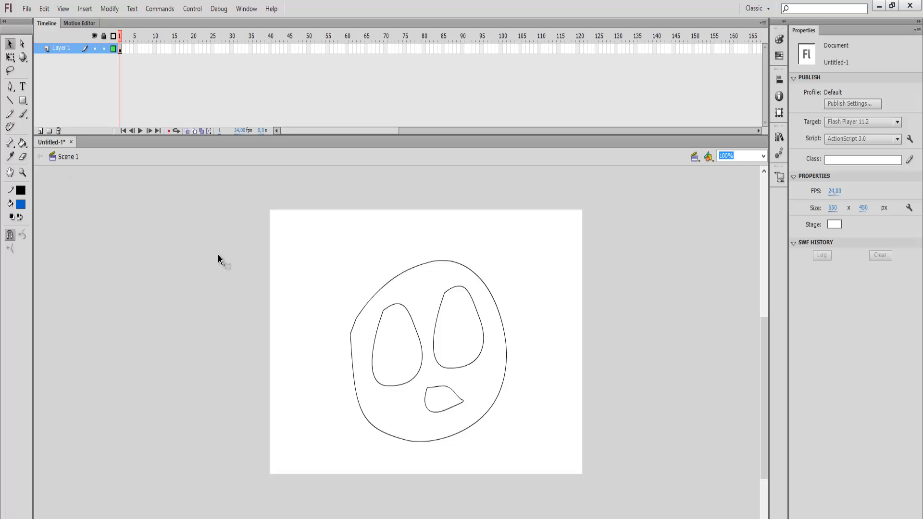
Add the text "Aula de Flash" near the stage's upper-left corner with the Text tool
left_click(11, 88)
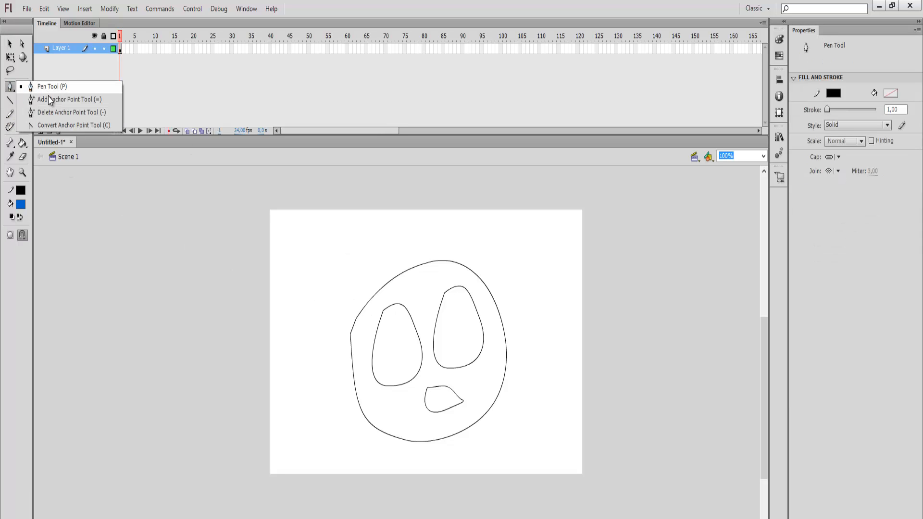
left_click(22, 89)
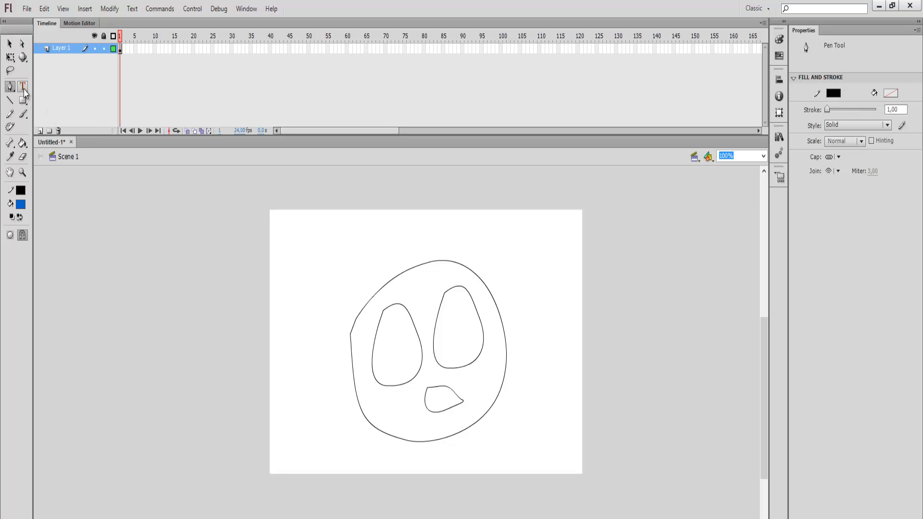
left_click(24, 89)
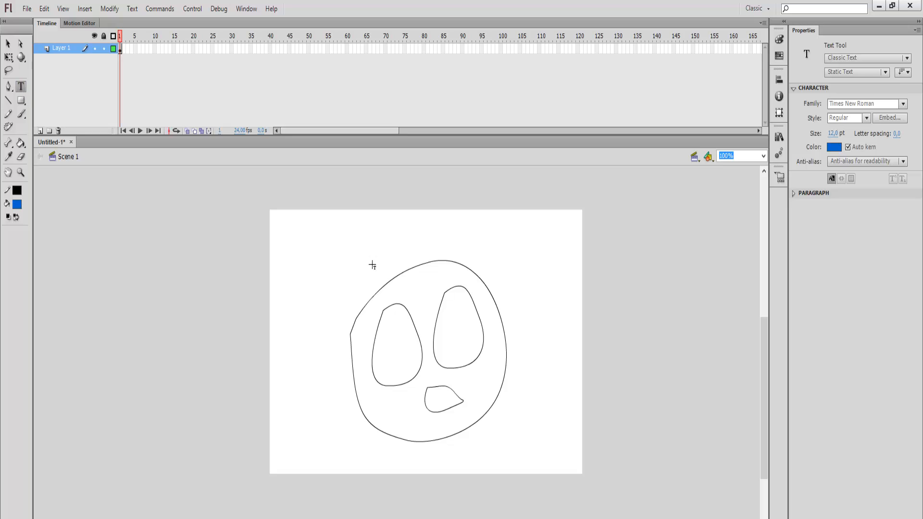
left_click(299, 220)
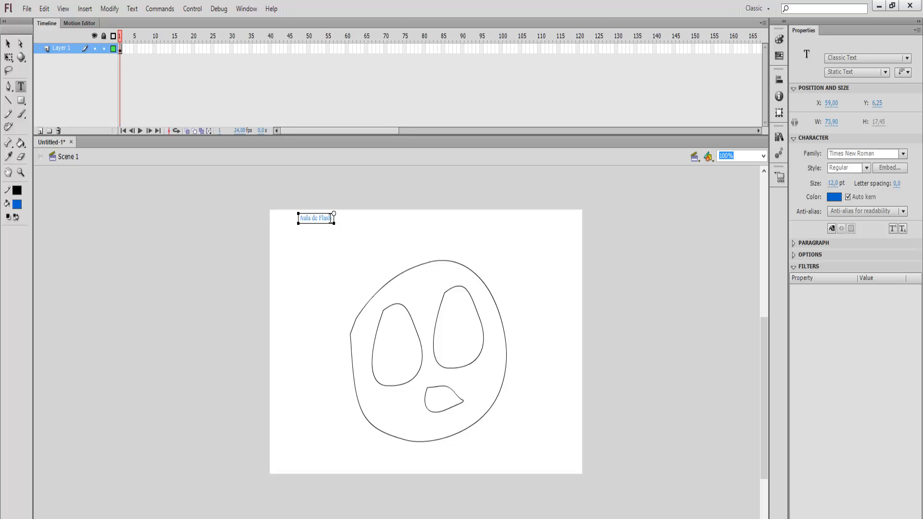
Select the "Aula de Flash" text and set its size to 38 pt and its style to Bold
left_click_drag(300, 215, 301, 219)
mouse_move(832, 181)
left_mouse_down()
mouse_move(864, 183)
mouse_move(848, 181)
left_mouse_up()
left_click(867, 170)
left_click(869, 169)
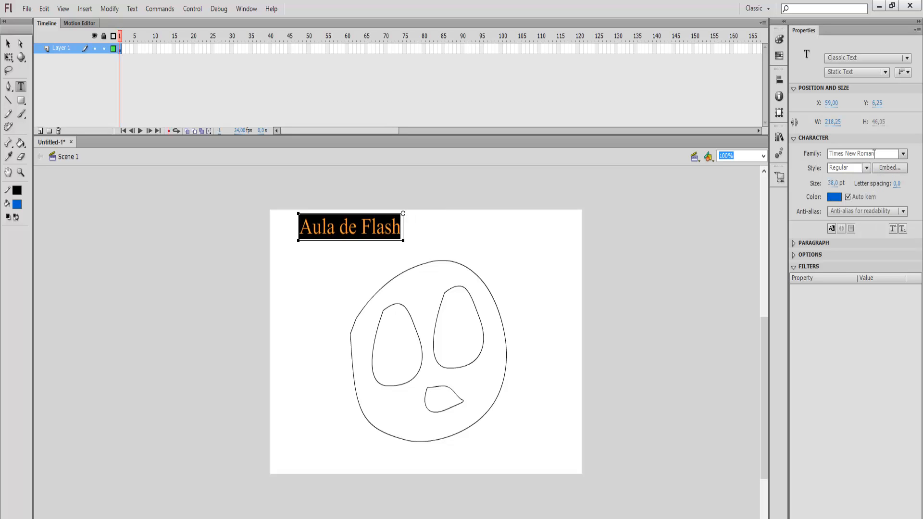
left_click(902, 155)
left_click(903, 154)
left_click(866, 167)
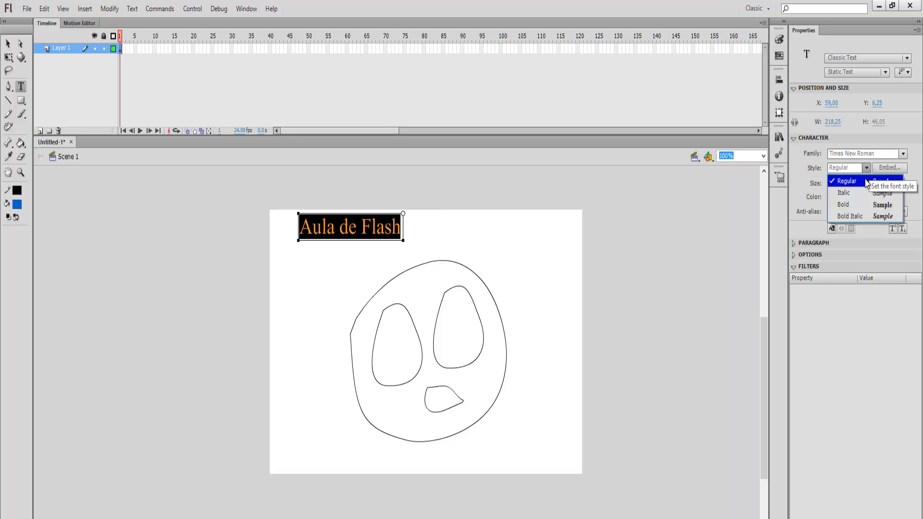
left_click(858, 204)
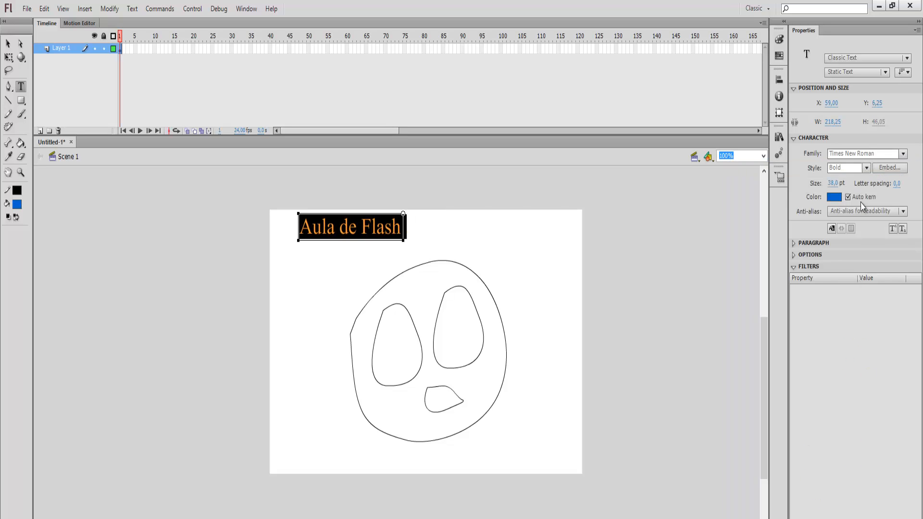
Move the "Aula de Flash" text block to about X 32, Y 23 with the Selection tool
left_click(9, 44)
left_click_drag(355, 235, 339, 244)
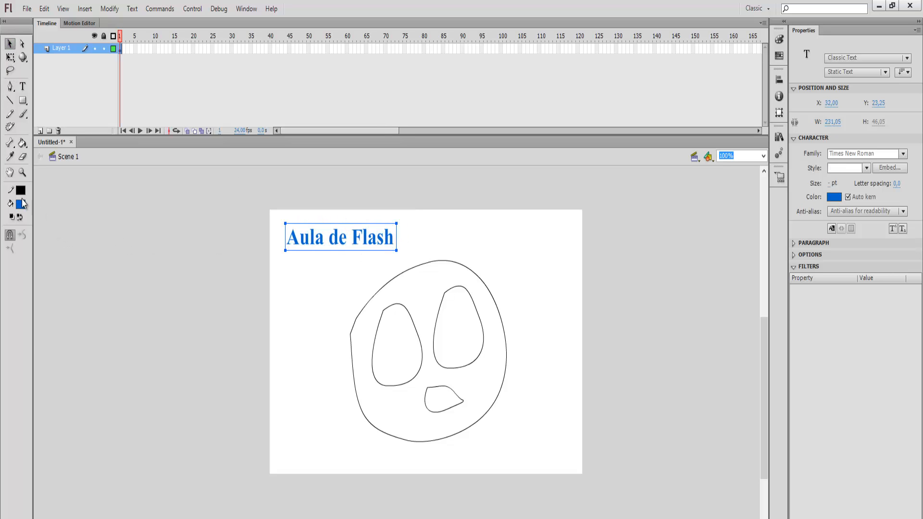
Recolor the "Aula de Flash" text orange (#FF9933) and move it slightly closer to the stage's upper-left corner
left_click(21, 202)
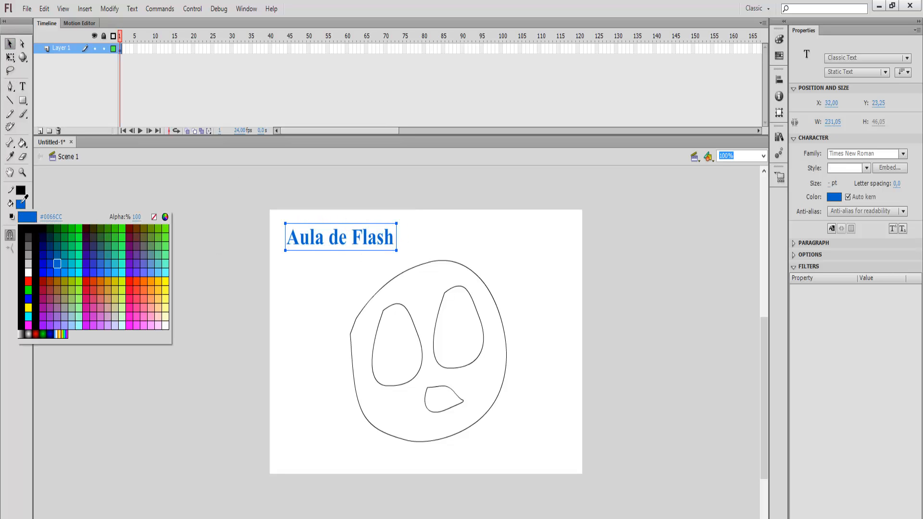
left_click(154, 288)
left_click(282, 283)
left_click(342, 240)
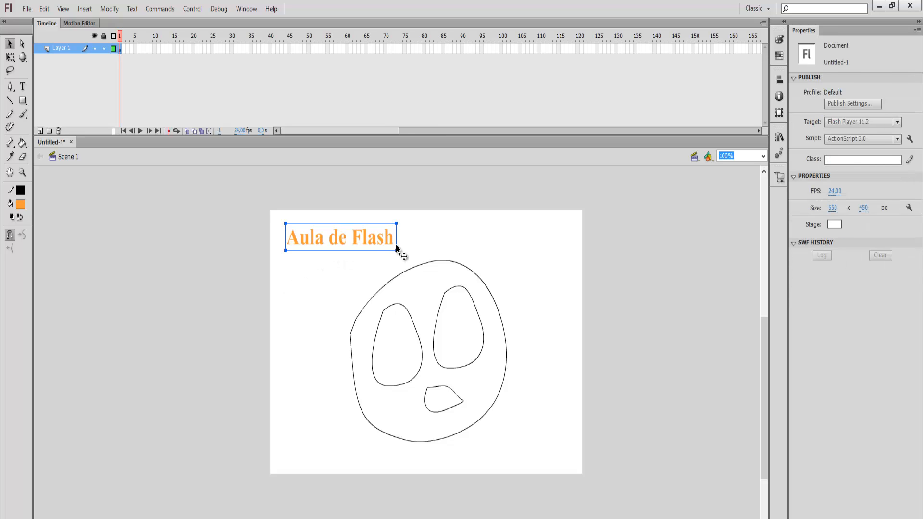
left_click_drag(375, 241, 369, 233)
left_click(292, 308)
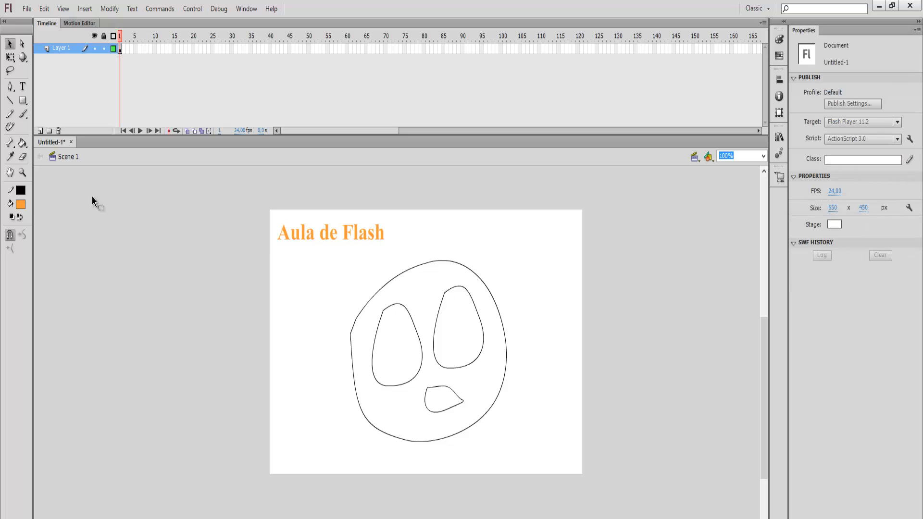
Draw a straight, slightly slanted line across the upper part of each eye with the Line tool
left_click(410, 312)
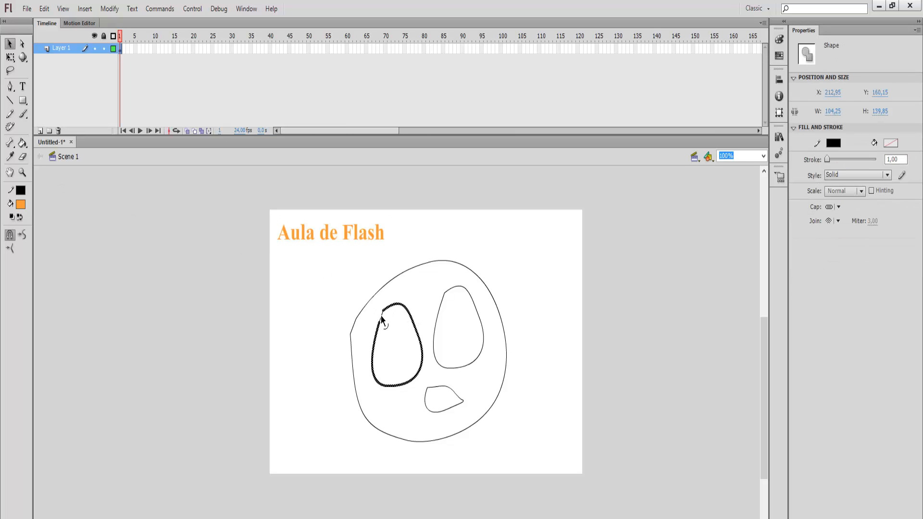
left_click(382, 320)
left_click(419, 312)
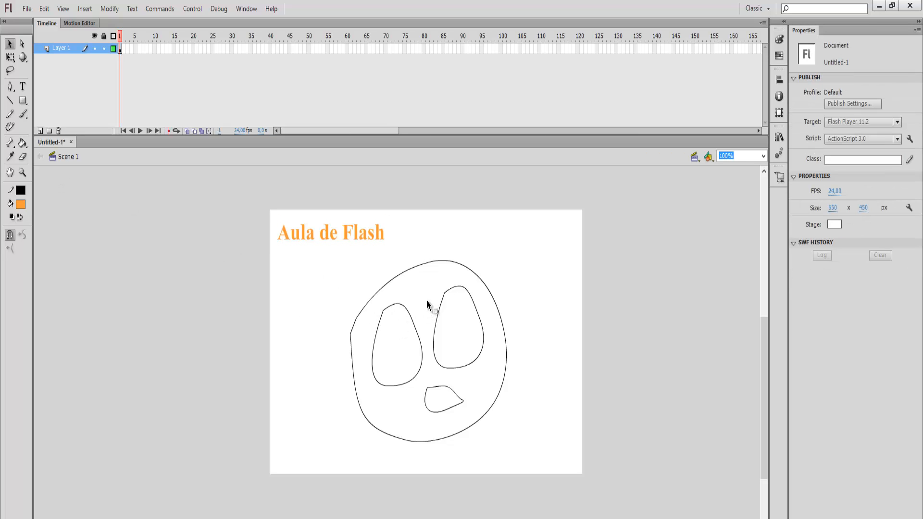
left_click(9, 100)
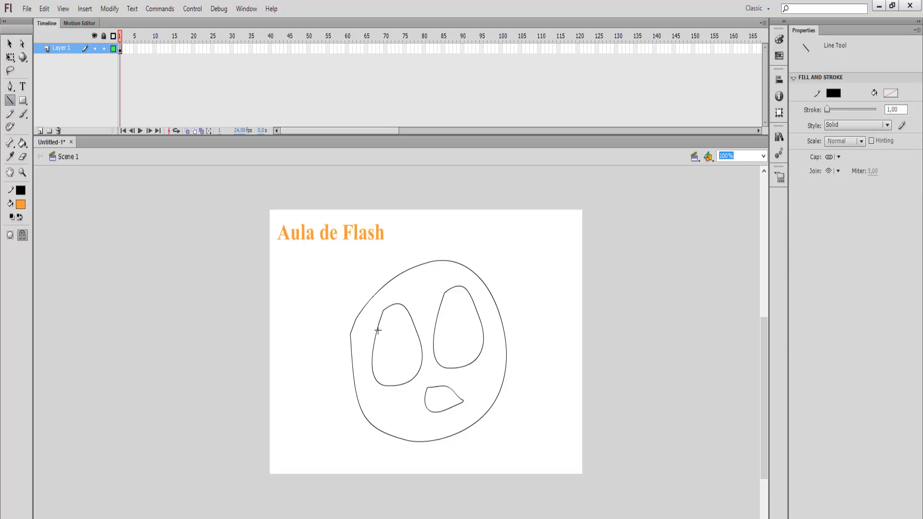
left_click_drag(382, 321, 411, 317)
left_click_drag(475, 303, 481, 300)
Draw an orange-filled pupil inside each eye with the Oval tool, about 45 px wide in the left eye and 43.5 px in the right
left_click(23, 100)
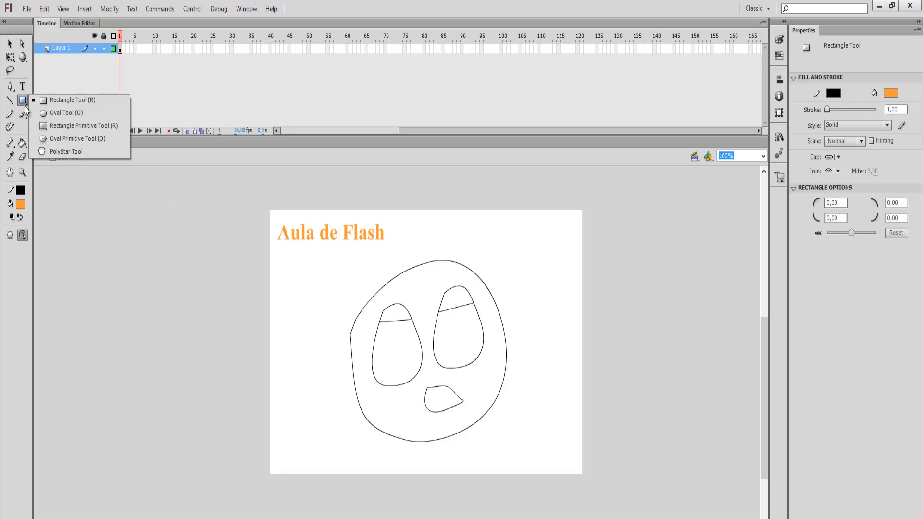
left_click(92, 112)
left_click_drag(297, 280, 406, 364)
key("ctrl+z")
left_click_drag(447, 323, 470, 350)
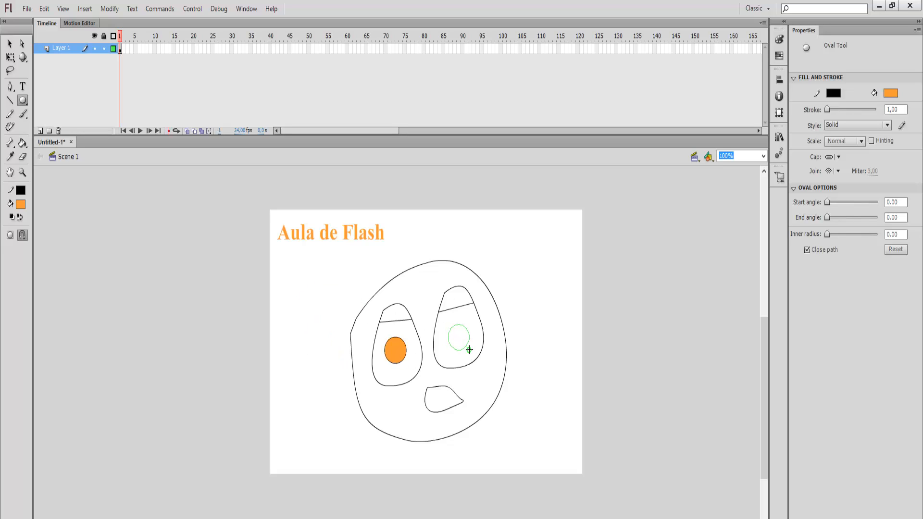
Change the left pupil's fill color to black
left_click(10, 46)
left_click(403, 355)
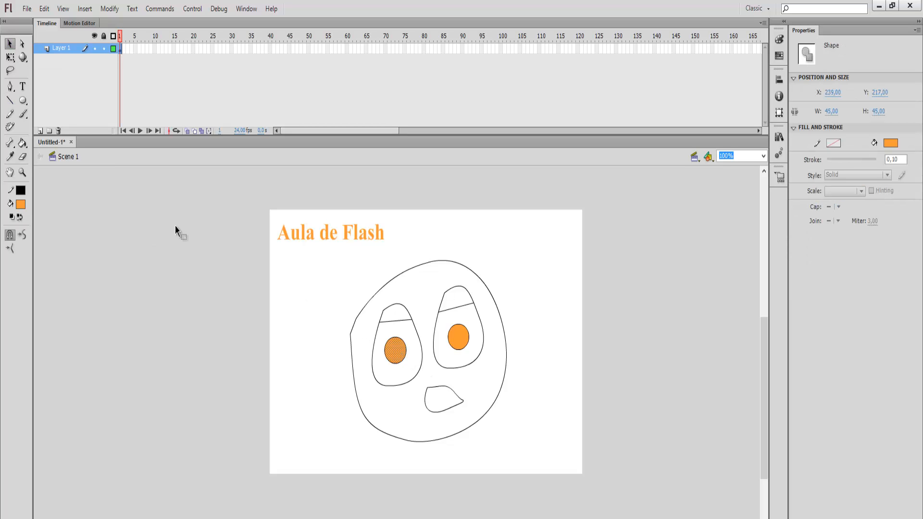
left_click(21, 205)
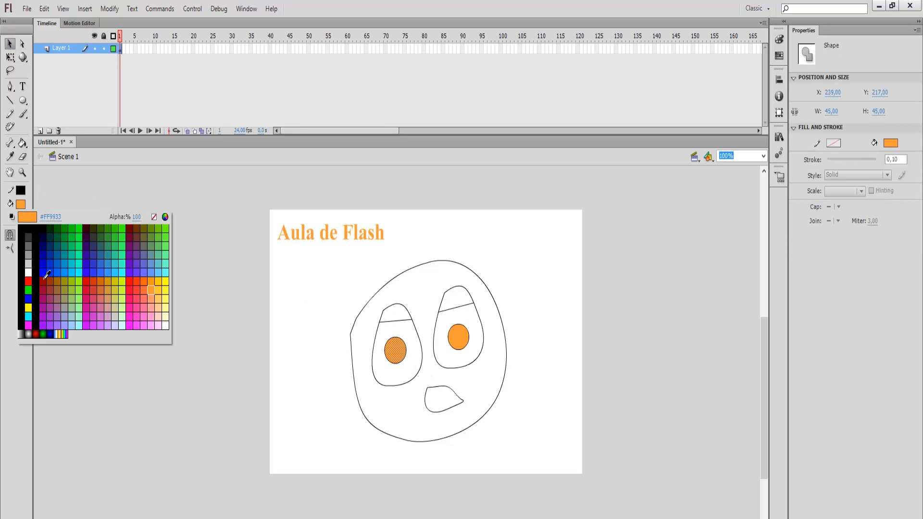
left_click(27, 228)
left_click(400, 367)
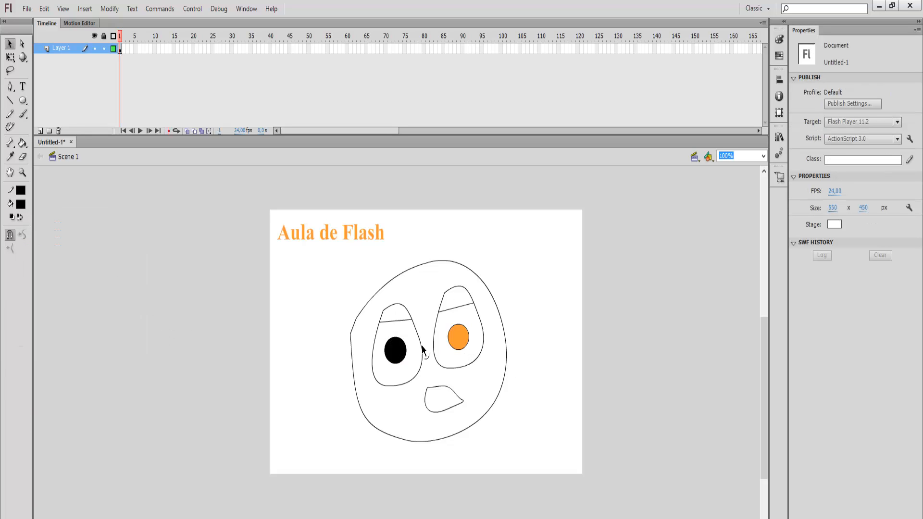
Change the right pupil's fill color to black
left_click(457, 343)
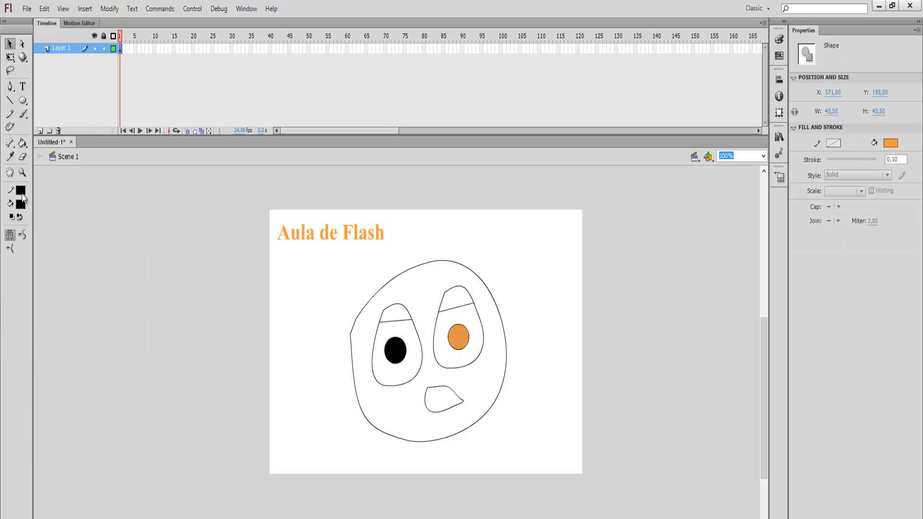
left_click(21, 203)
key("Escape")
left_click(890, 142)
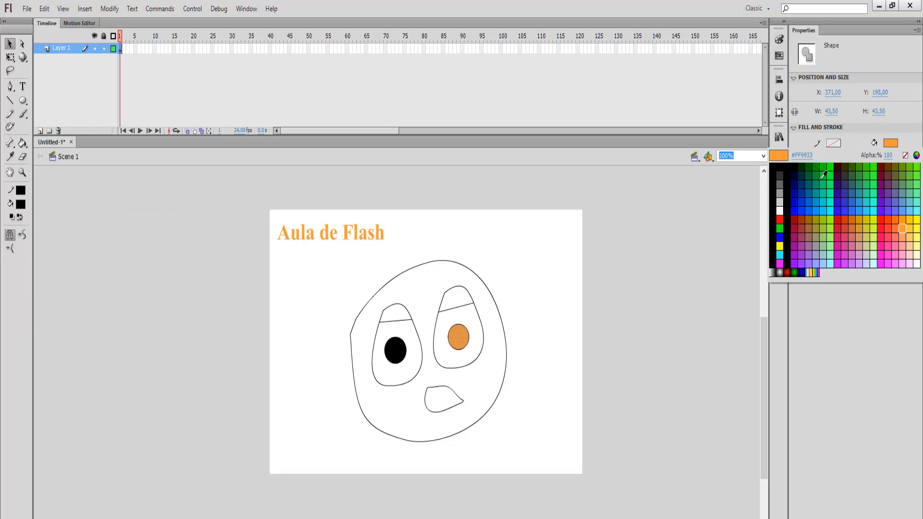
left_click(780, 166)
left_click(619, 274)
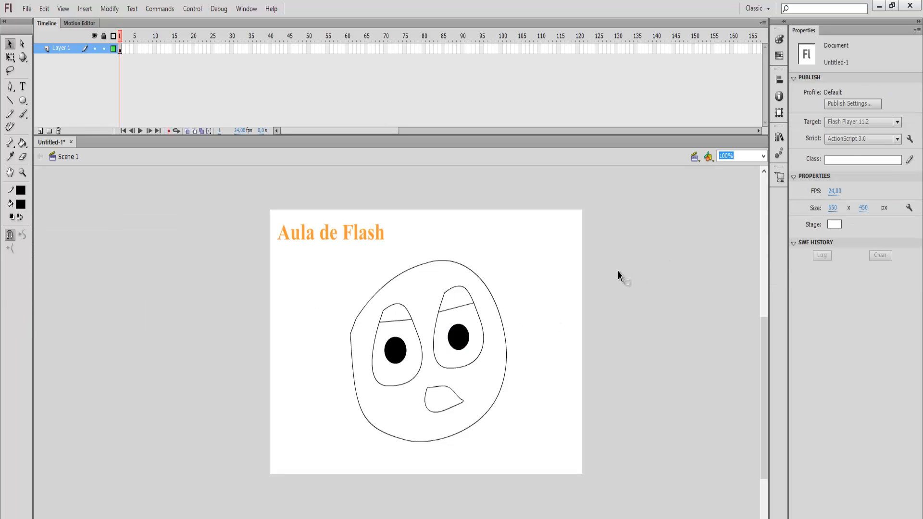
left_click(454, 338)
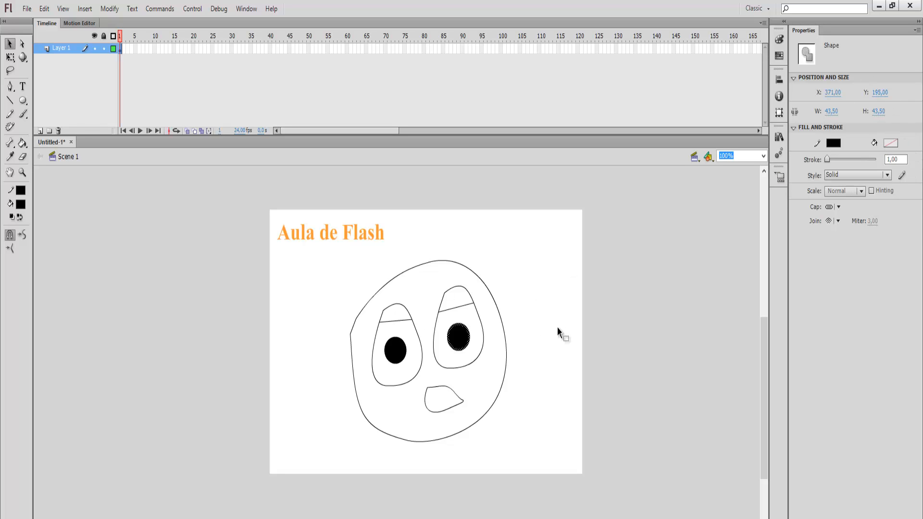
left_click(513, 341)
left_click(457, 337)
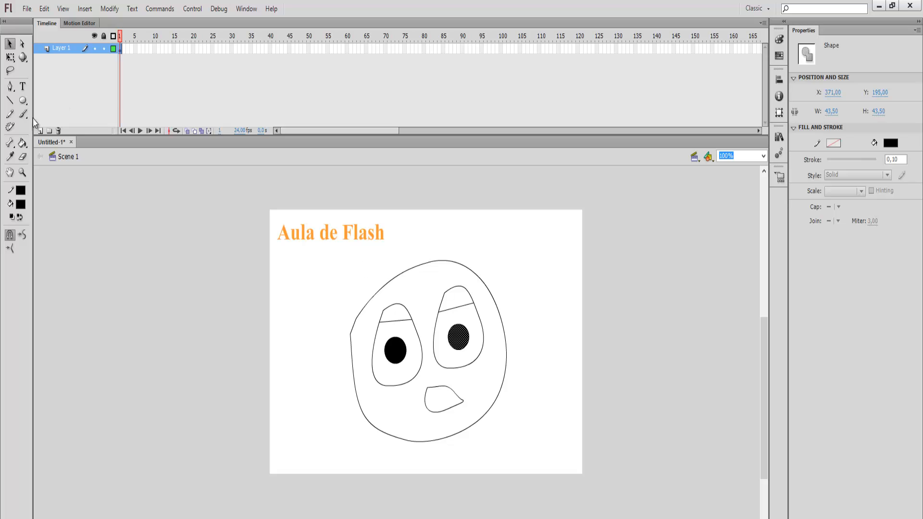
Try freehand strokes around the face with the Pencil tool and undo them
left_click(10, 113)
mouse_move(513, 243)
left_mouse_down()
mouse_move(535, 302)
mouse_move(484, 253)
mouse_move(344, 248)
mouse_move(327, 287)
left_mouse_up()
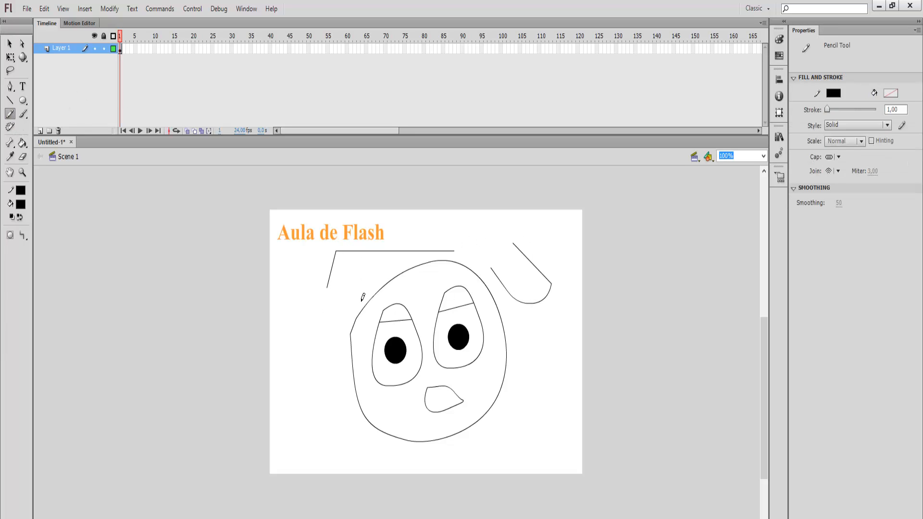
key("ctrl+z")
key("ctrl+z")
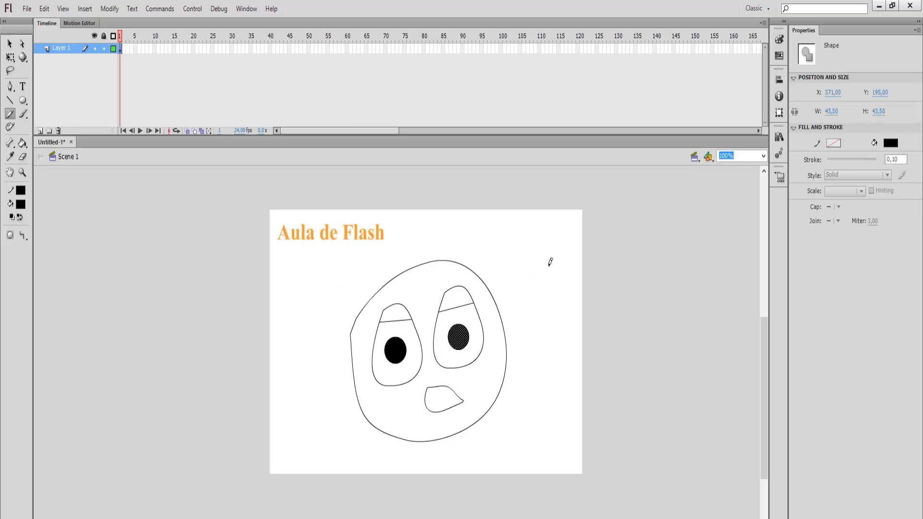
left_click_drag(534, 252, 569, 332)
mouse_move(541, 281)
left_mouse_down()
mouse_move(434, 243)
mouse_move(371, 269)
left_mouse_up()
mouse_move(486, 239)
left_mouse_down()
mouse_move(558, 316)
mouse_move(499, 283)
mouse_move(479, 254)
left_mouse_up()
key("ctrl+z")
mouse_move(526, 276)
left_mouse_down()
mouse_move(586, 377)
mouse_move(547, 361)
mouse_move(558, 298)
left_mouse_up()
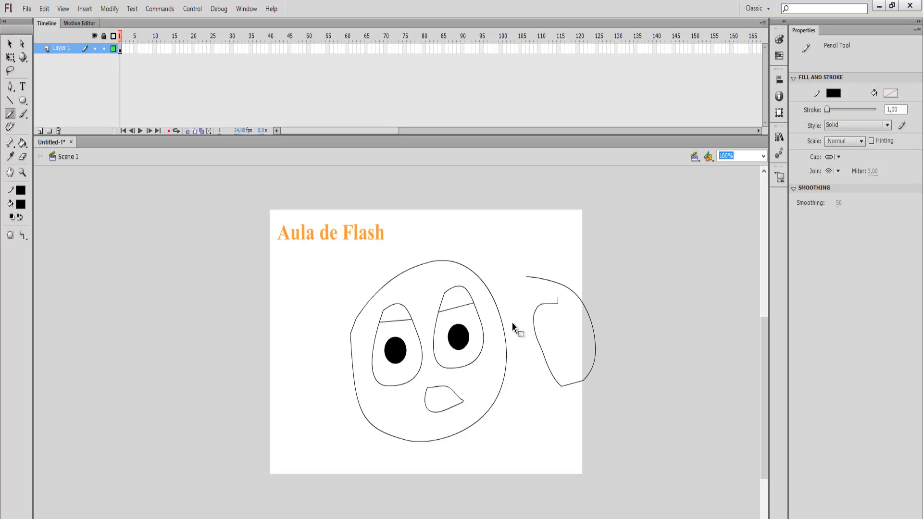
key("ctrl+z")
Try thick black strokes around the face with the Brush tool and undo them
left_click(23, 114)
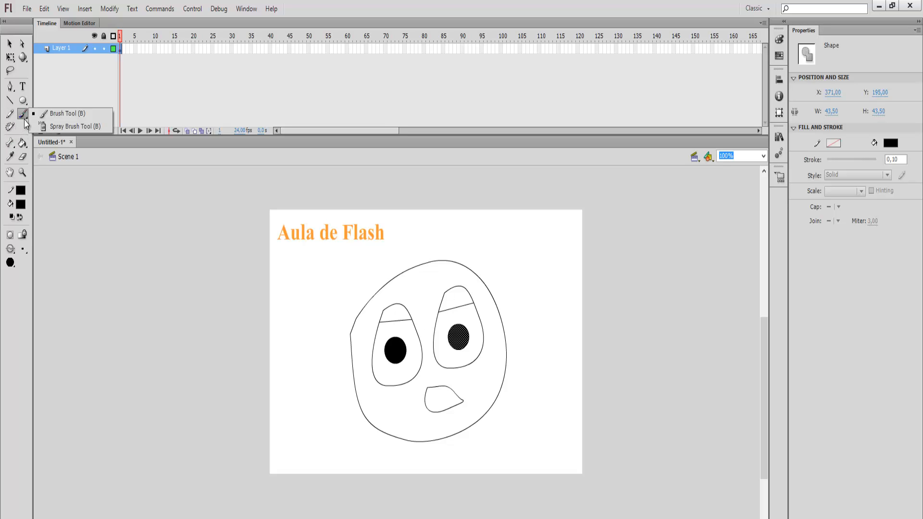
left_click(48, 114)
mouse_move(315, 299)
left_mouse_down()
mouse_move(301, 421)
mouse_move(454, 474)
left_mouse_up()
key("ctrl+z")
key("ctrl+z")
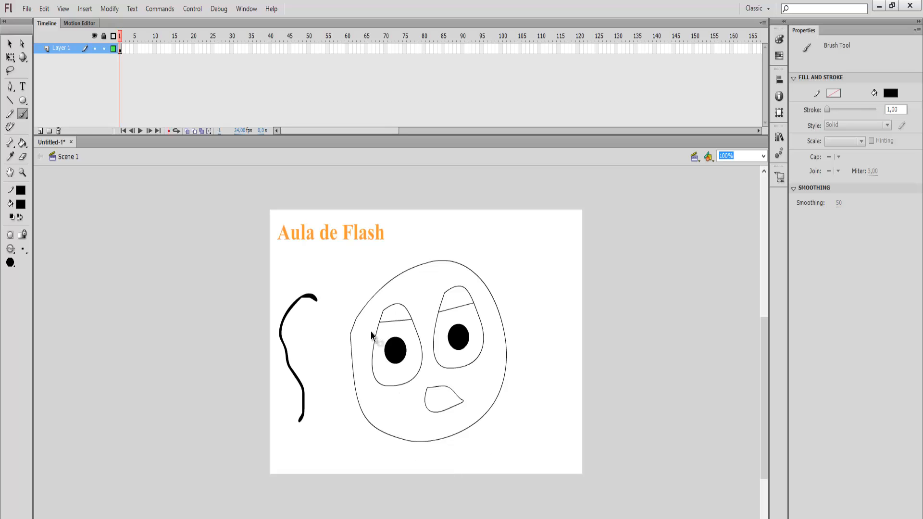
mouse_move(384, 254)
left_mouse_down()
mouse_move(442, 240)
mouse_move(500, 263)
mouse_move(531, 333)
mouse_move(526, 407)
mouse_move(479, 463)
mouse_move(394, 464)
mouse_move(337, 421)
mouse_move(325, 329)
mouse_move(346, 282)
mouse_move(391, 249)
left_mouse_up()
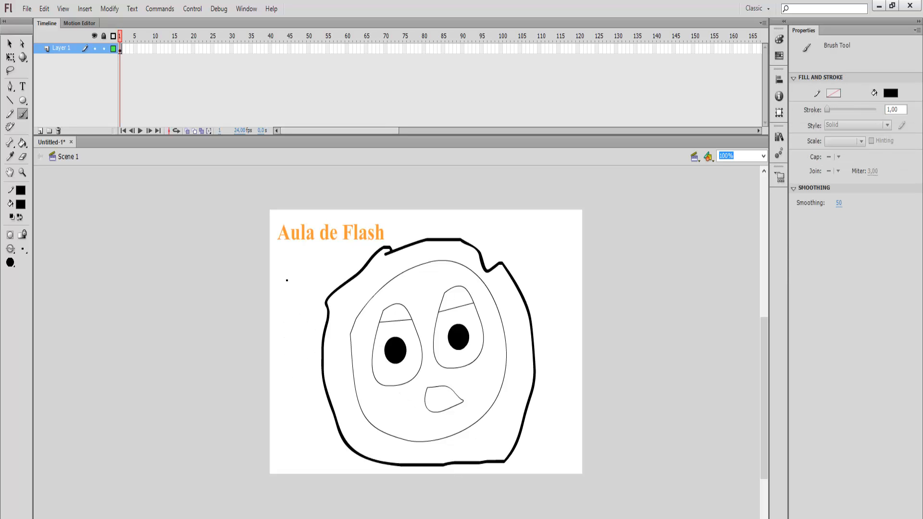
key("ctrl+z")
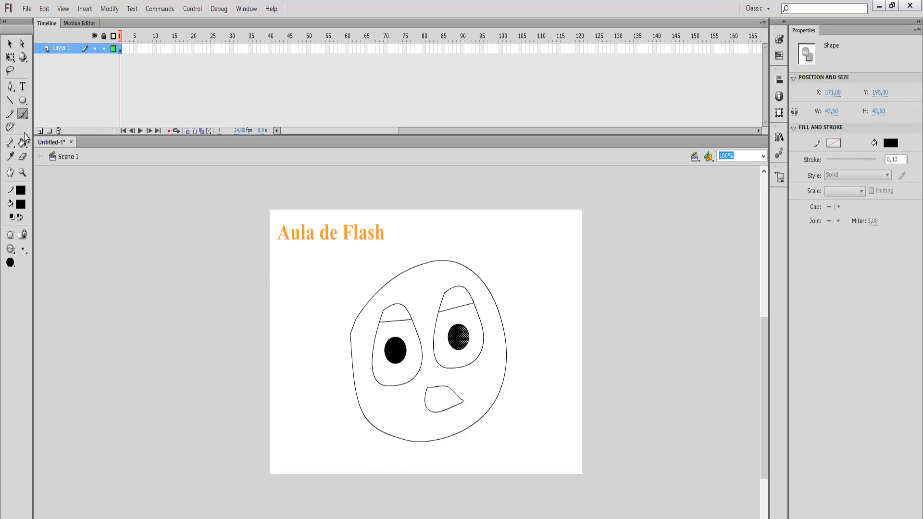
Try spraying black dots around the face with the Spray Brush tool and undo all of the sprays
left_click(24, 115)
left_click(72, 126)
mouse_move(317, 327)
left_mouse_down()
mouse_move(319, 395)
mouse_move(371, 439)
mouse_move(349, 431)
mouse_move(419, 459)
mouse_move(478, 465)
mouse_move(504, 456)
mouse_move(536, 423)
mouse_move(551, 356)
mouse_move(536, 271)
mouse_move(518, 252)
left_mouse_up()
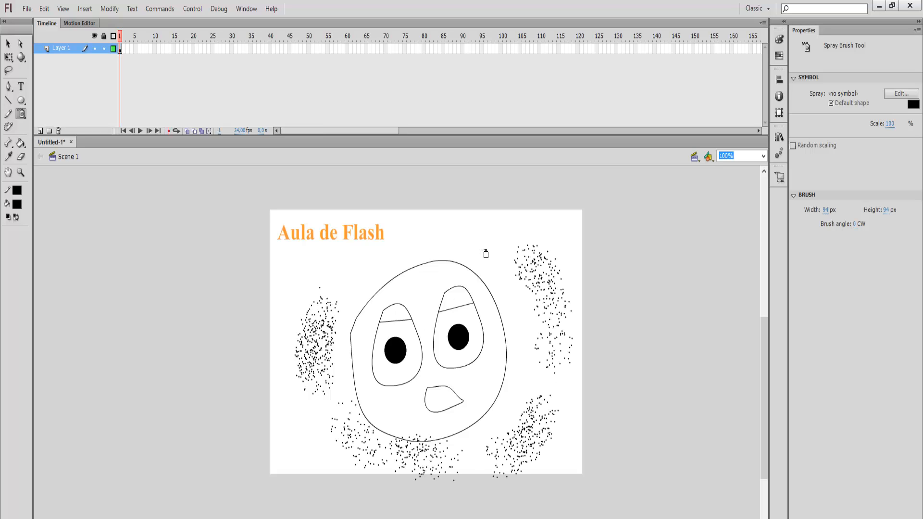
mouse_move(396, 264)
left_mouse_down()
mouse_move(319, 302)
mouse_move(311, 362)
left_mouse_up()
key("ctrl+z")
key("ctrl+z")
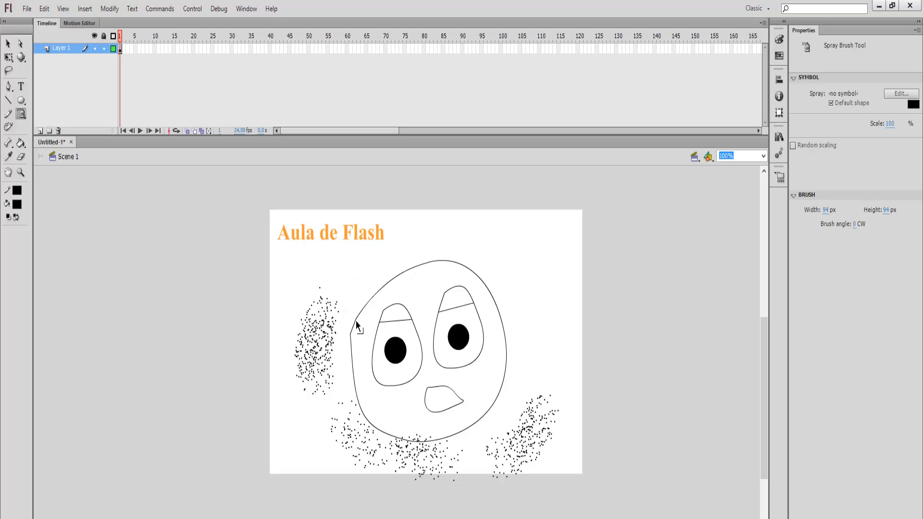
key("ctrl+z")
key("ctrl+z")
key("ctrl+z")
key("v")
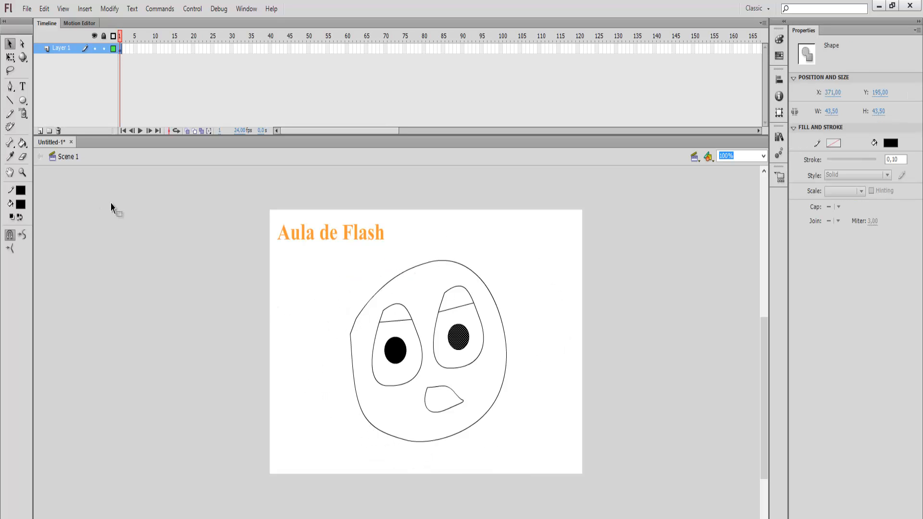
Generate a 50-frame flame at the face's upper right using the Deco tool's Fire Animation effect
left_click(11, 127)
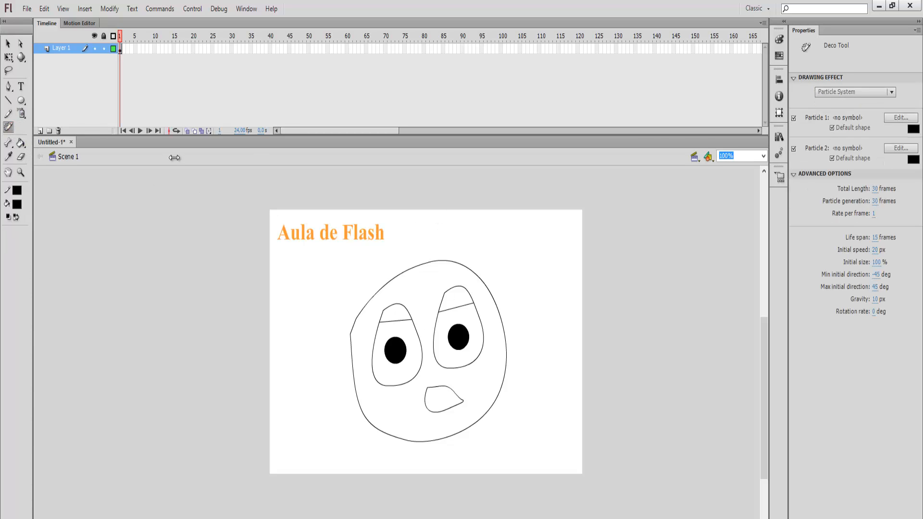
left_click(849, 91)
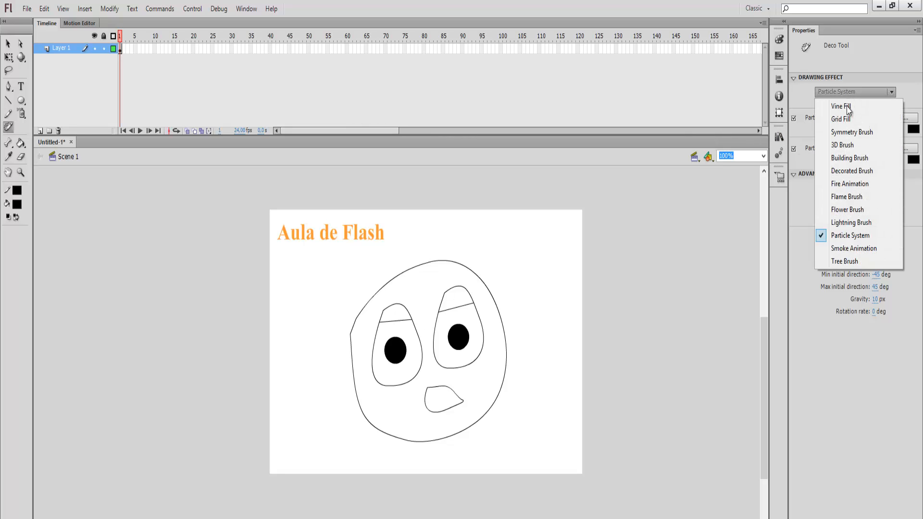
left_click(848, 185)
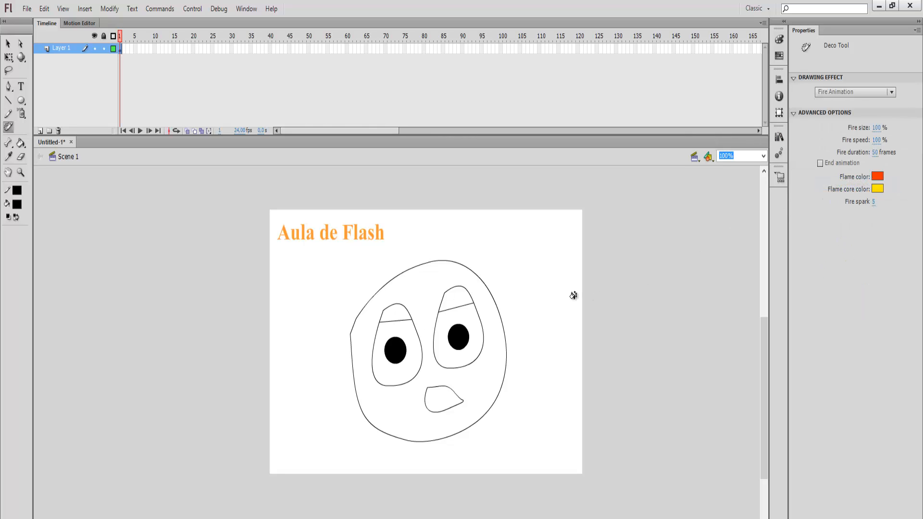
left_click(506, 254)
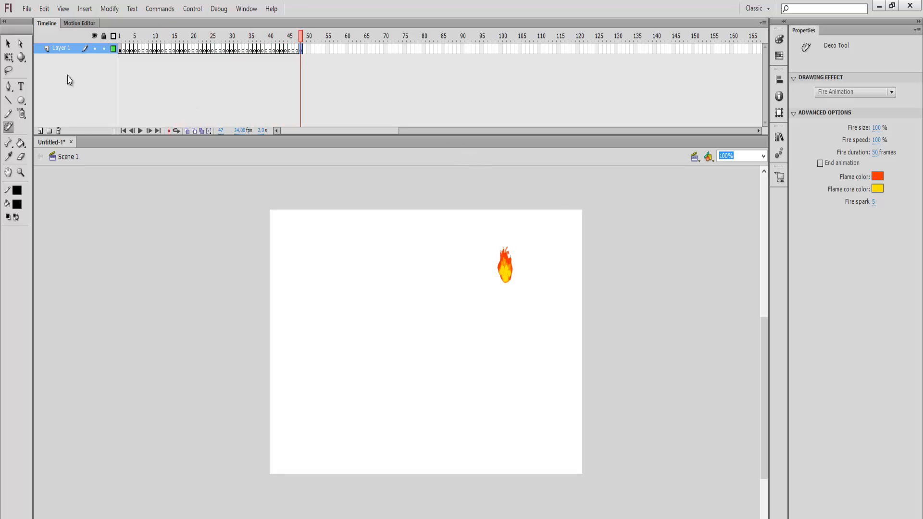
Return to frame 1 of the timeline and delete the small flame shape beside the face
left_click(9, 43)
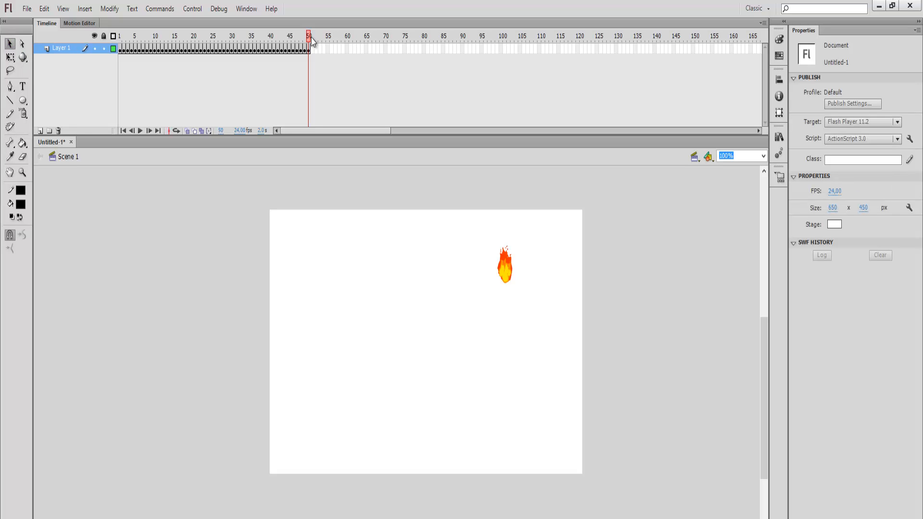
left_click_drag(277, 43, 110, 46)
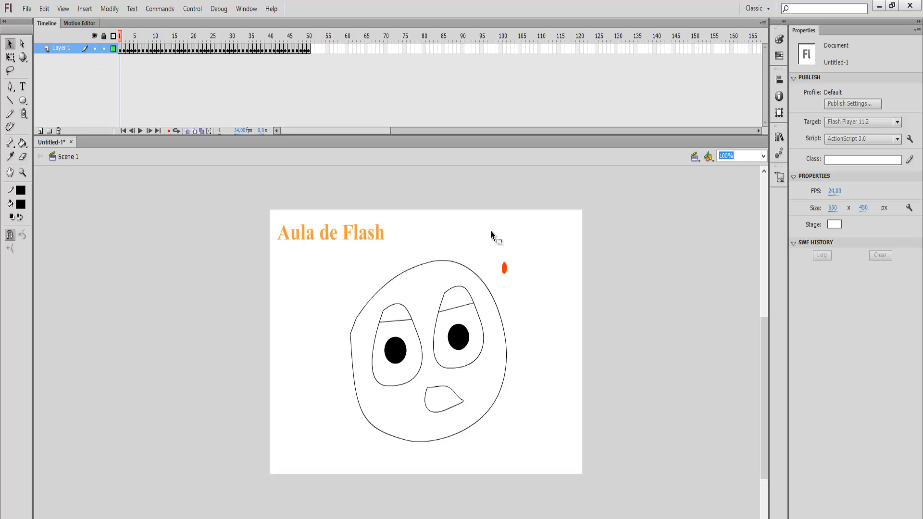
left_click(504, 268)
key("Delete")
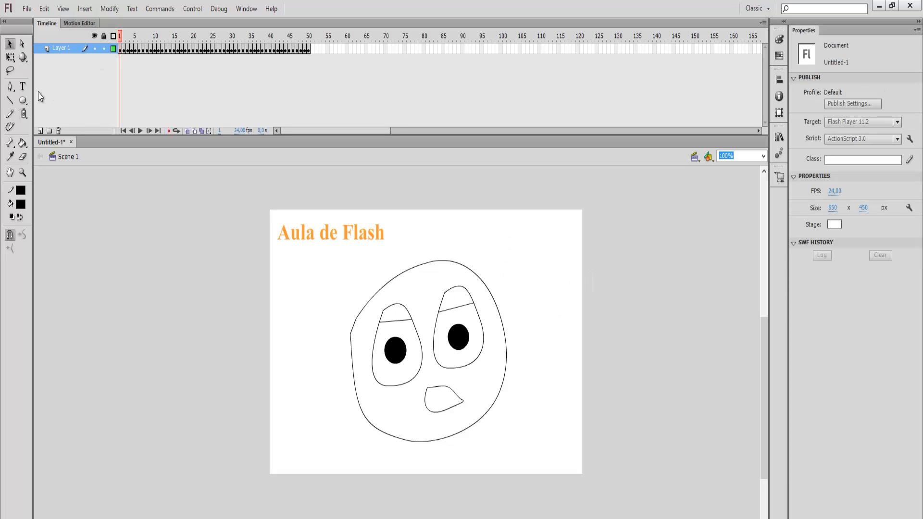